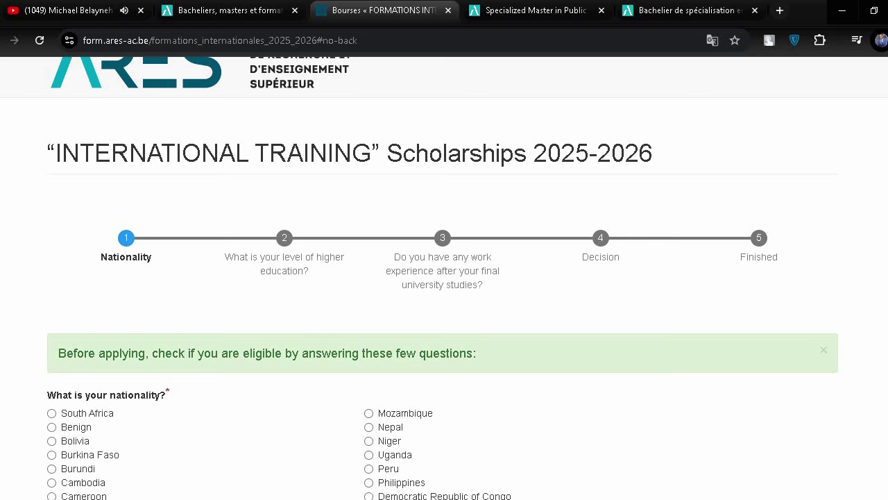
Step: Answer the nationality question with Ethiopia and advance to the higher-education level question
{"action": "scroll", "coordinate": [444, 278], "scroll_direction": "down", "scroll_amount": 2}
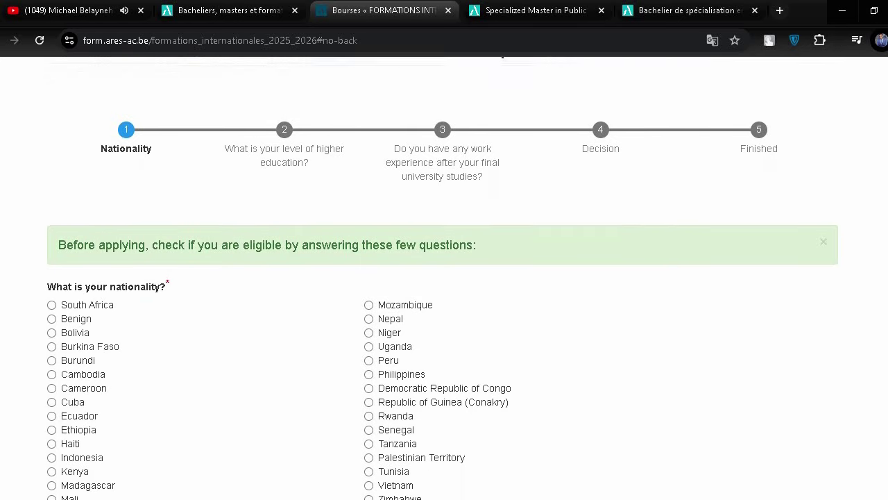
{"action": "scroll", "coordinate": [203, 306], "scroll_direction": "down", "scroll_amount": 1}
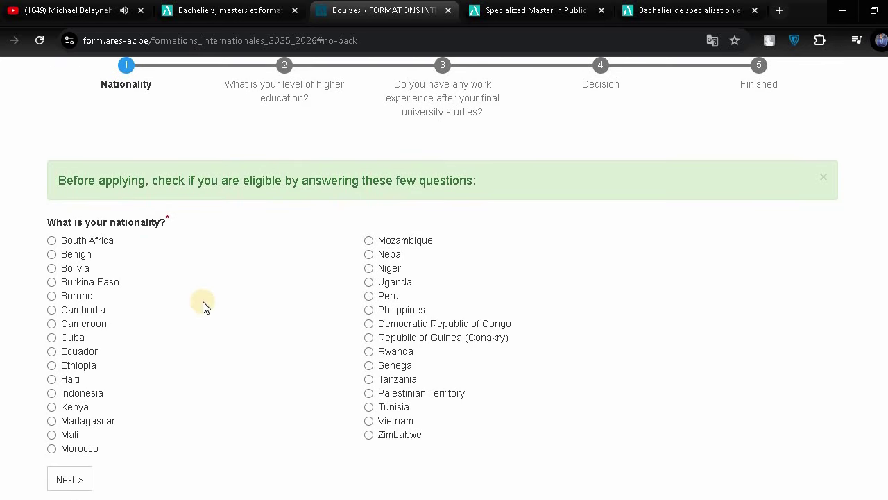
{"action": "left_click", "coordinate": [53, 366]}
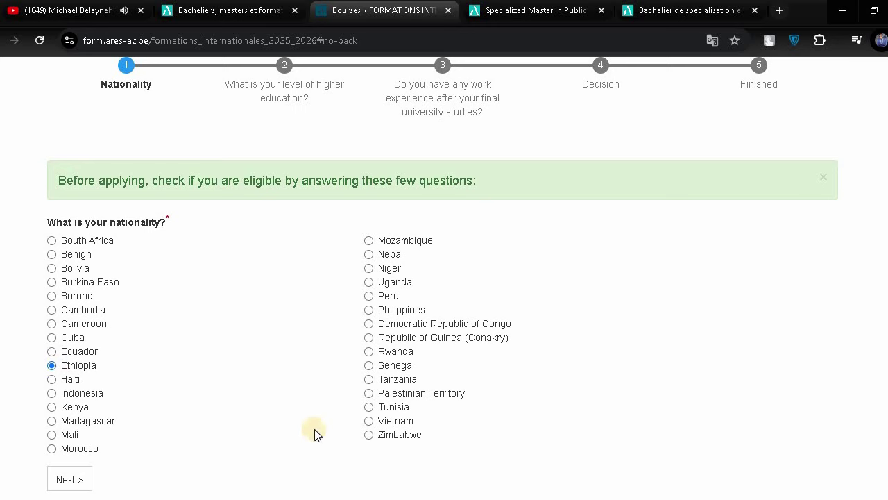
{"action": "left_click", "coordinate": [68, 478]}
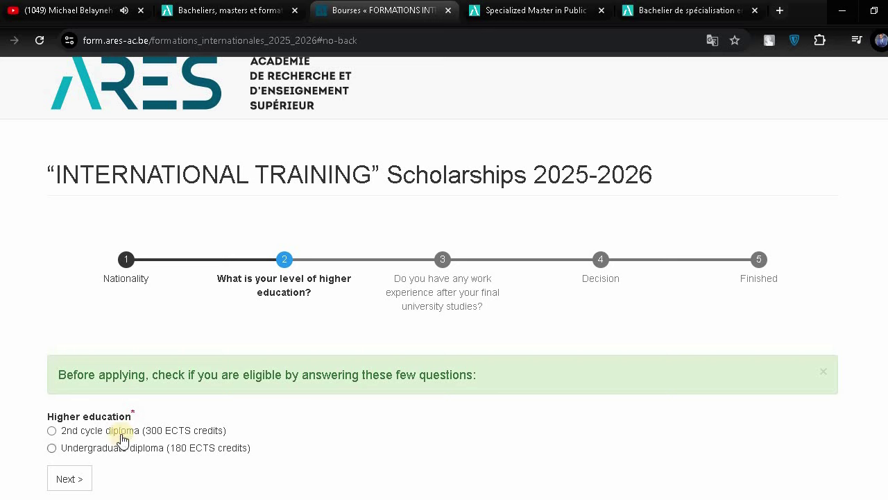
Step: Declare a 2nd cycle diploma (300 ECTS) and more than two years of post-study work experience
{"action": "left_click", "coordinate": [52, 430]}
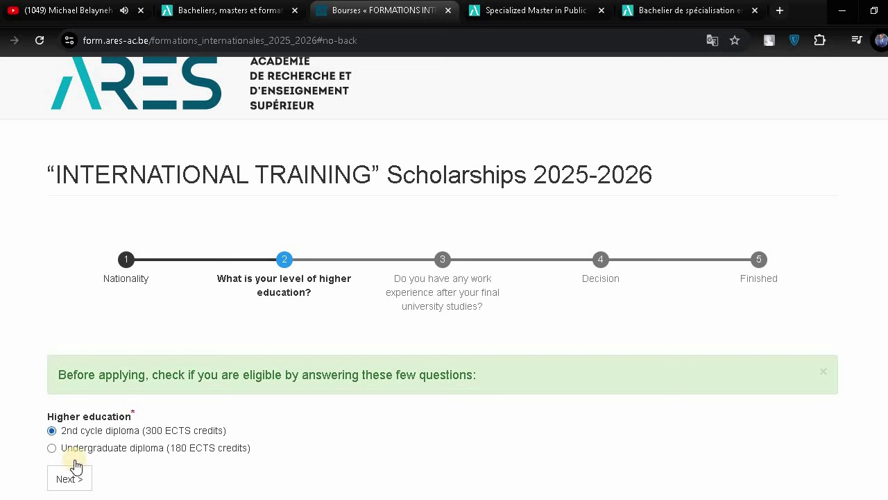
{"action": "left_click", "coordinate": [67, 477]}
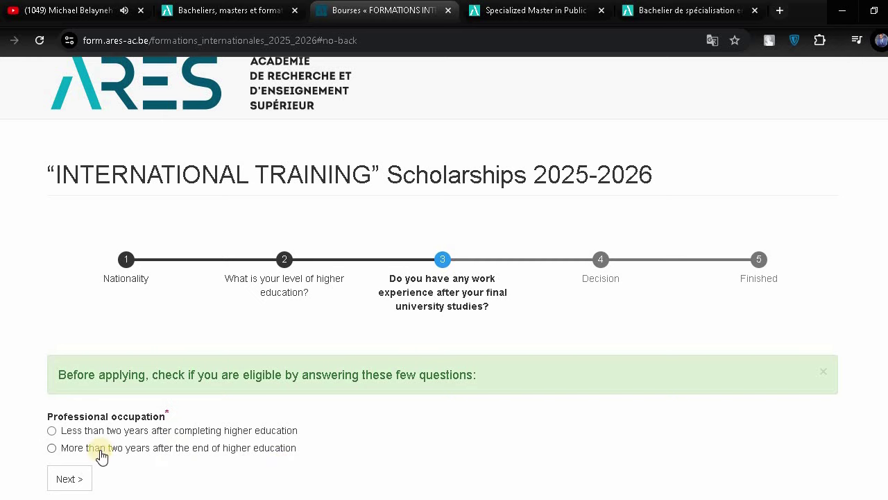
{"action": "left_click", "coordinate": [52, 448]}
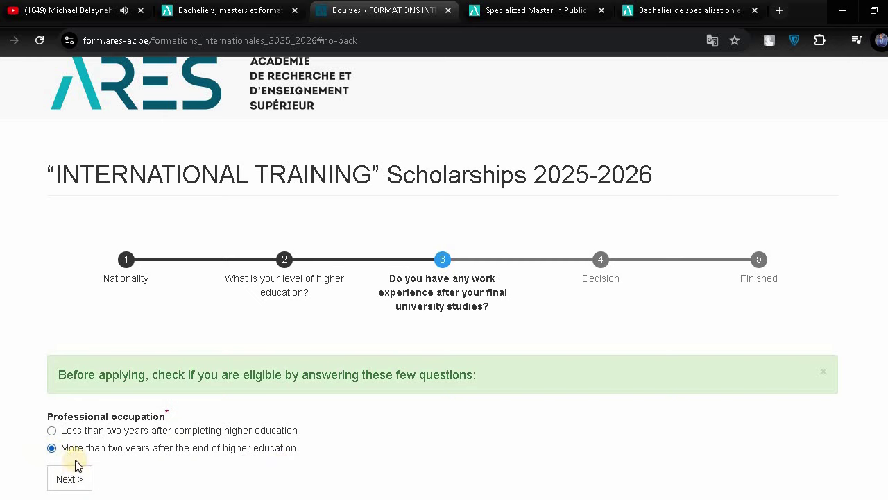
{"action": "left_click", "coordinate": [66, 478]}
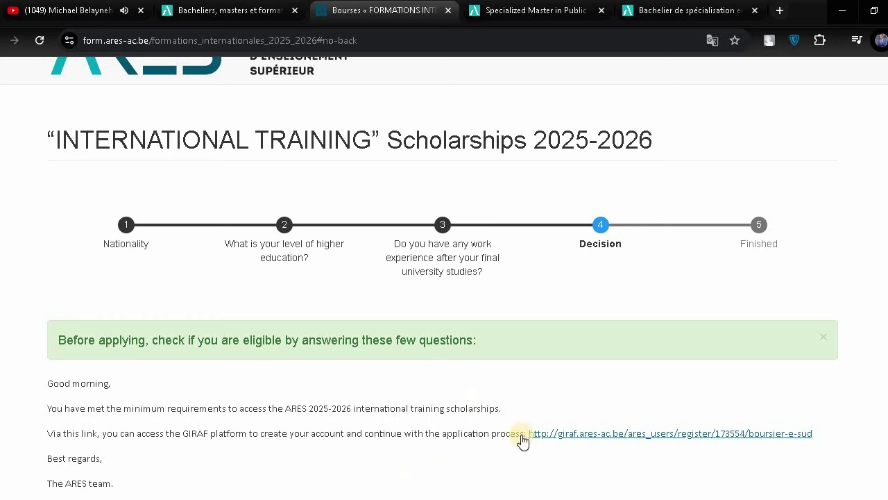
Step: Open the GIRAF registration link in a new tab and translate the page from French into English
{"action": "left_click", "coordinate": [620, 434], "text": "ctrl"}
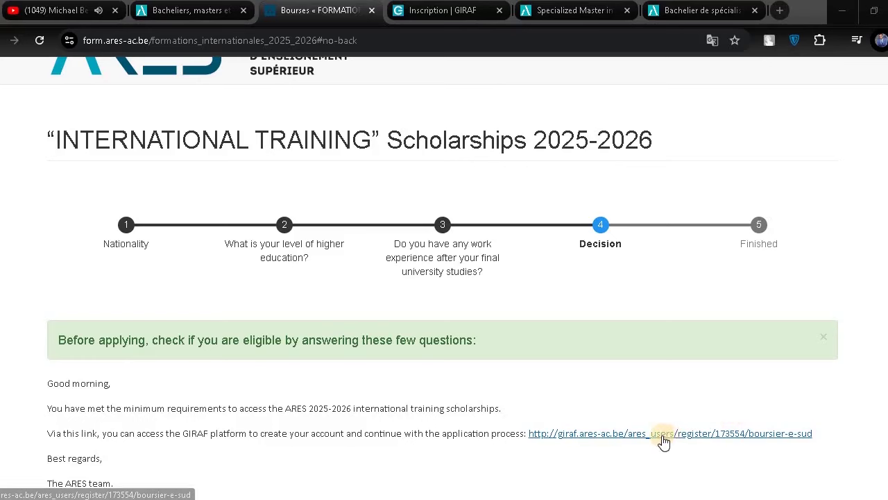
{"action": "left_click", "coordinate": [434, 14]}
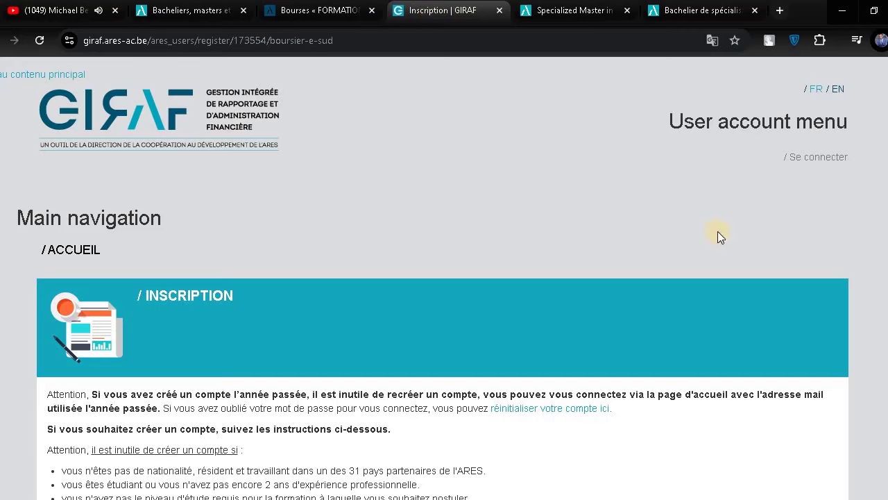
{"action": "scroll", "coordinate": [426, 279], "scroll_direction": "down", "scroll_amount": 2}
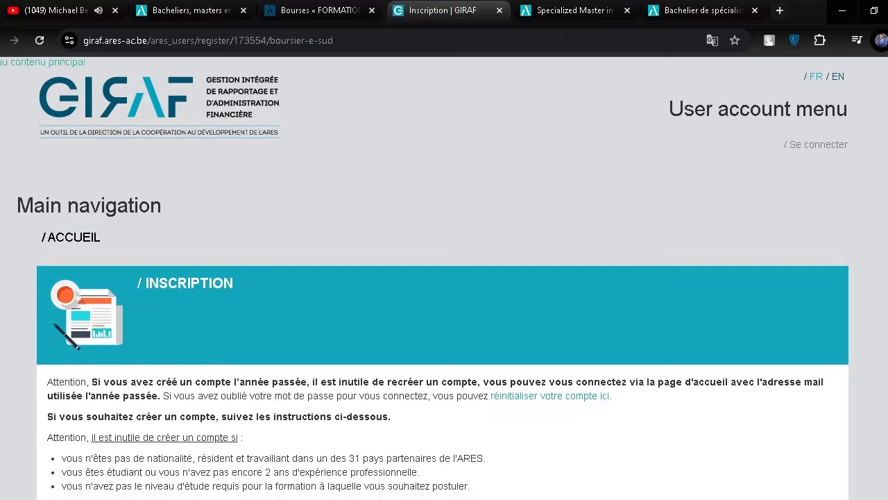
{"action": "scroll", "coordinate": [426, 279], "scroll_direction": "up", "scroll_amount": 2}
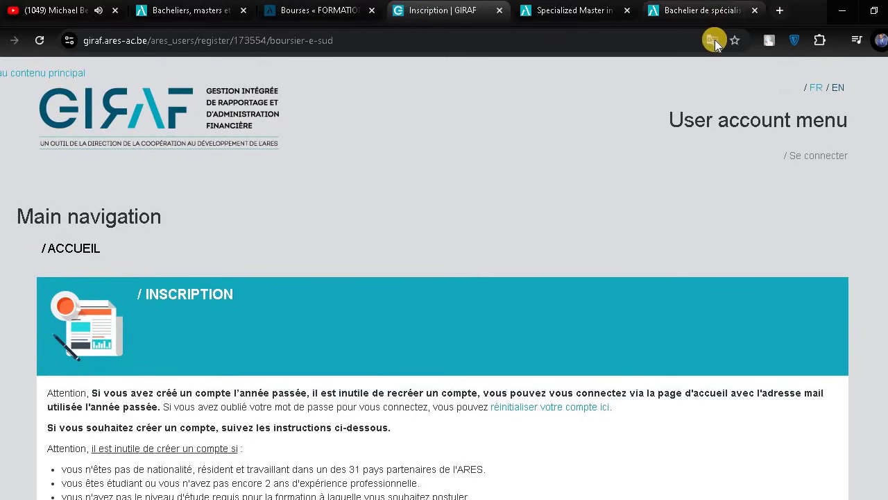
{"action": "left_click", "coordinate": [712, 40]}
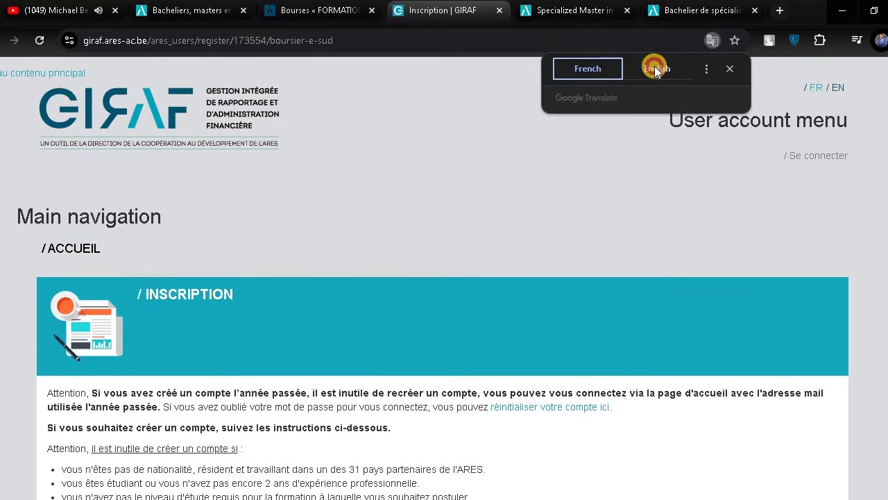
{"action": "left_click", "coordinate": [656, 69]}
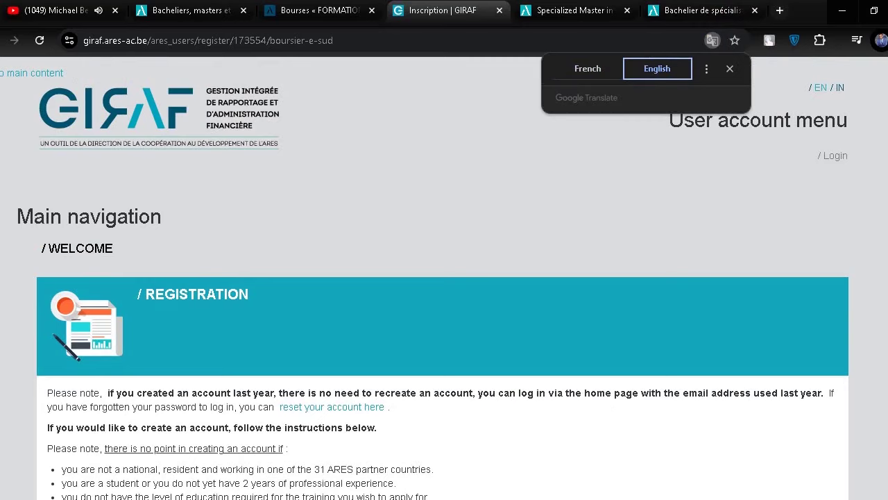
{"action": "scroll", "coordinate": [294, 176], "scroll_direction": "down", "scroll_amount": 3}
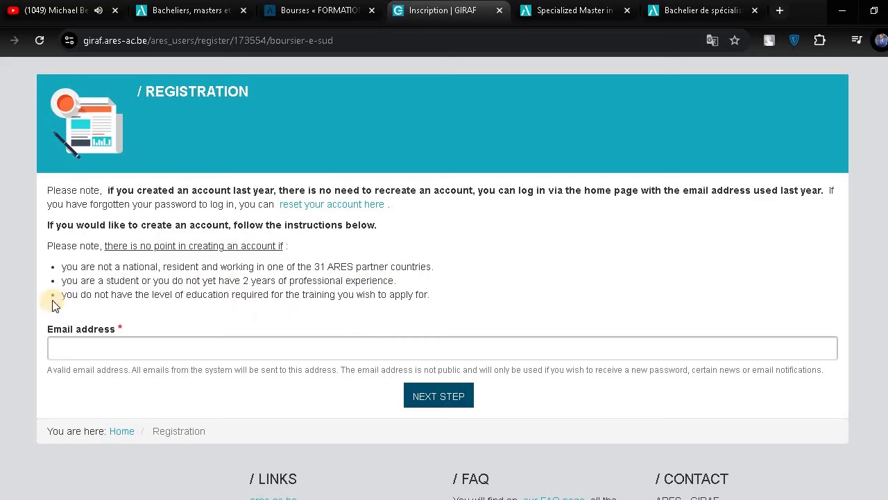
Step: Fill the e-mail address from the saved suggestion and proceed to the next registration step
{"action": "left_click", "coordinate": [196, 349]}
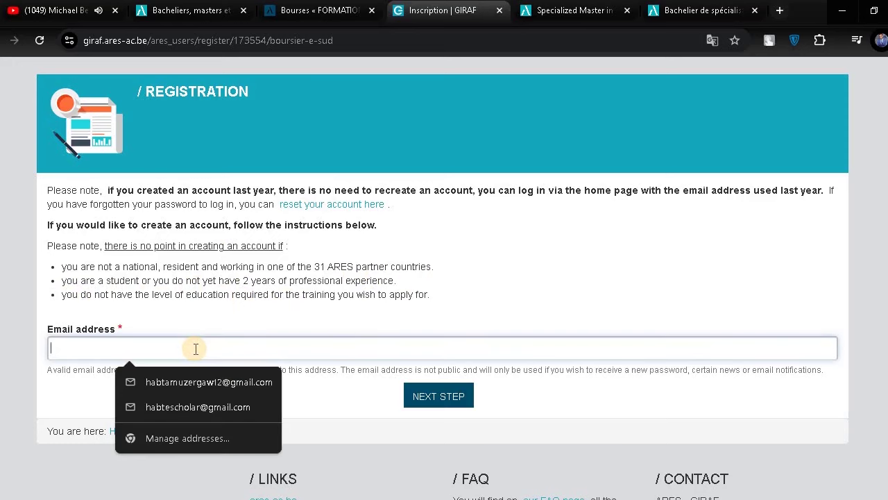
{"action": "left_click", "coordinate": [199, 407]}
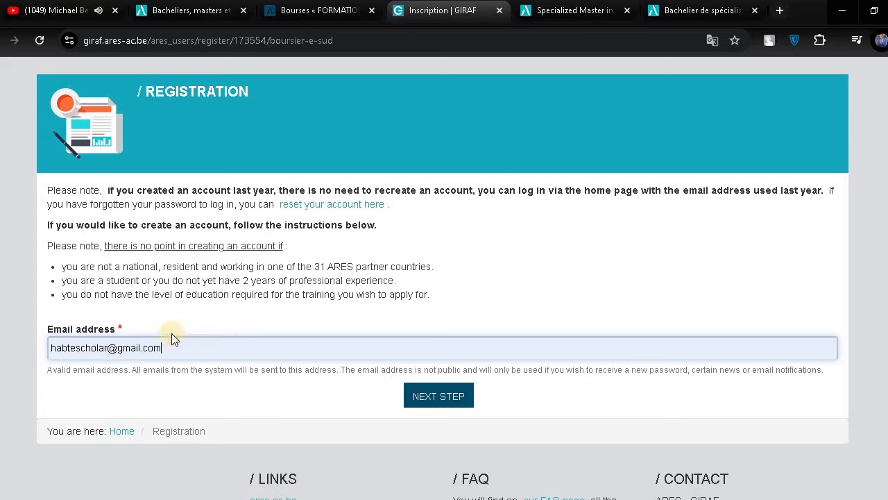
{"action": "left_click", "coordinate": [439, 397]}
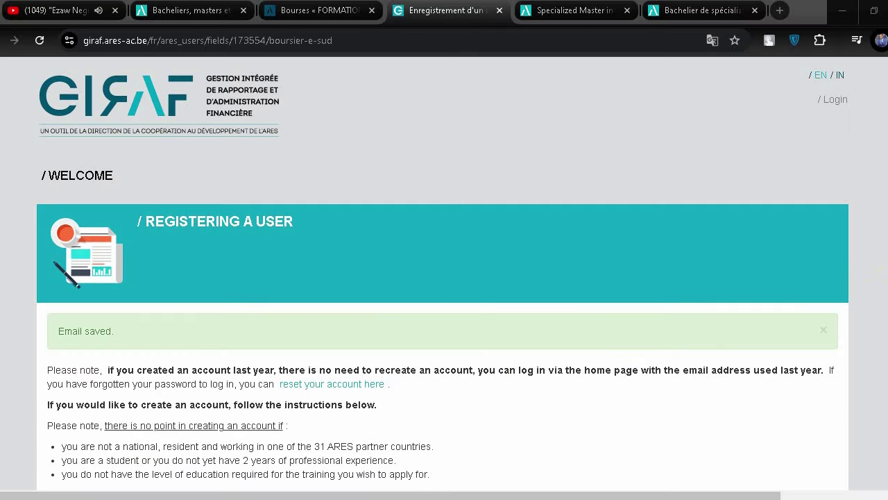
Step: Set Sex to Man and enter the applicant's surname and first name
{"action": "scroll", "coordinate": [444, 277], "scroll_direction": "down", "scroll_amount": 4}
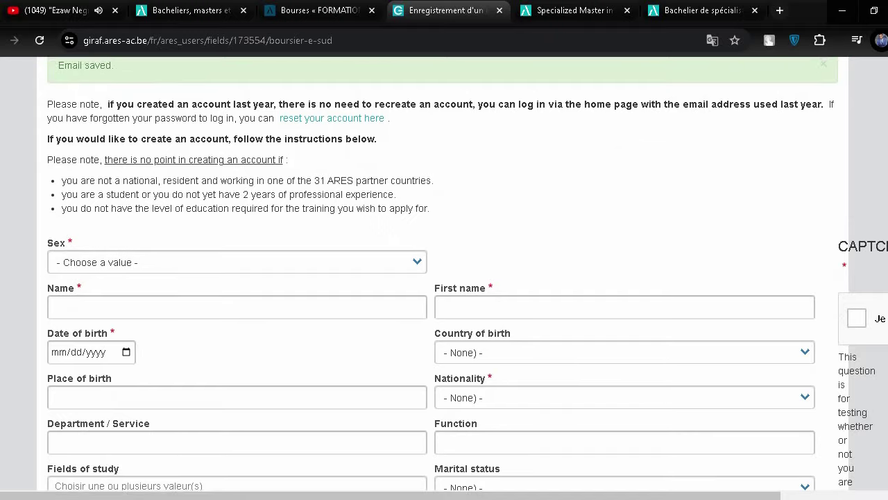
{"action": "scroll", "coordinate": [444, 278], "scroll_direction": "up", "scroll_amount": 1}
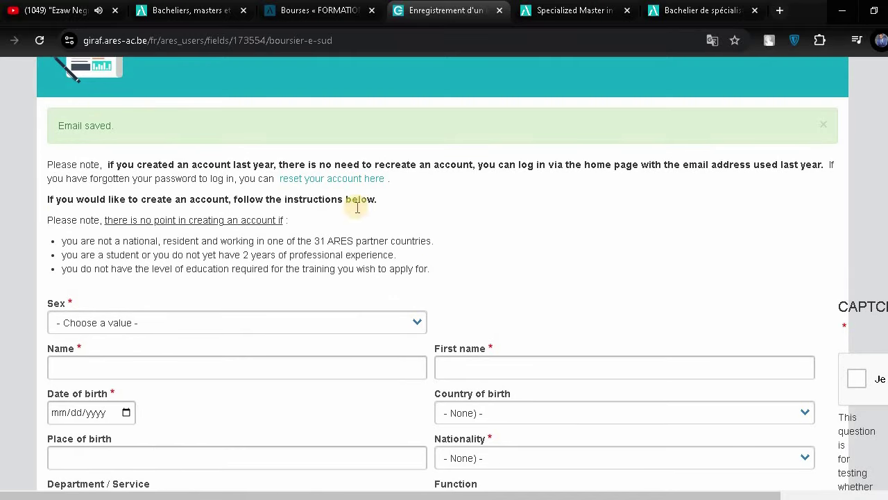
{"action": "left_click", "coordinate": [217, 324]}
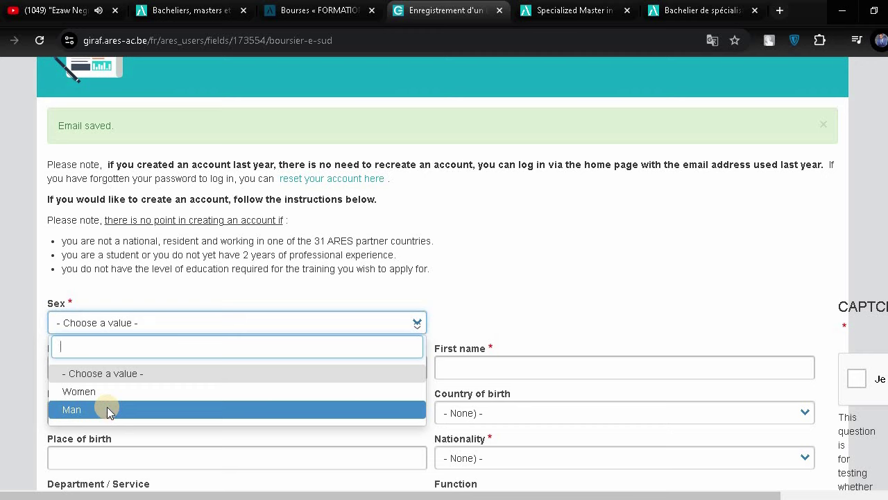
{"action": "left_click", "coordinate": [107, 408]}
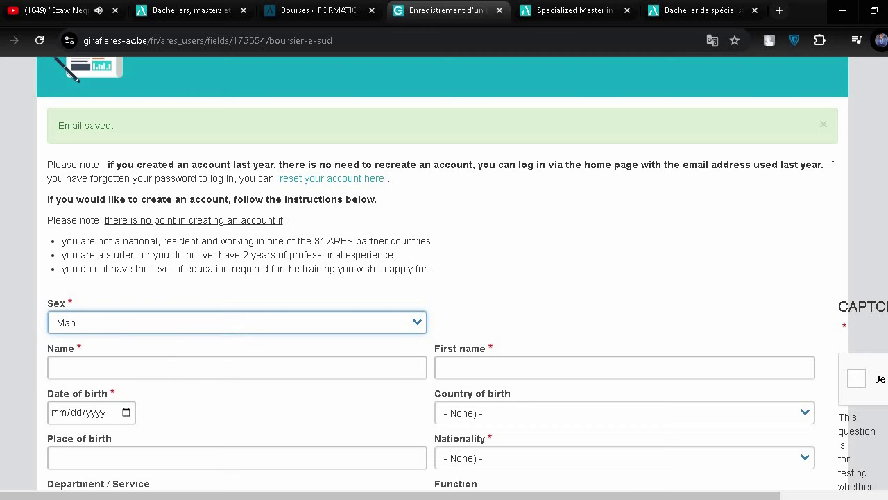
{"action": "scroll", "coordinate": [321, 270], "scroll_direction": "down", "scroll_amount": 2}
{"action": "left_click", "coordinate": [263, 269]}
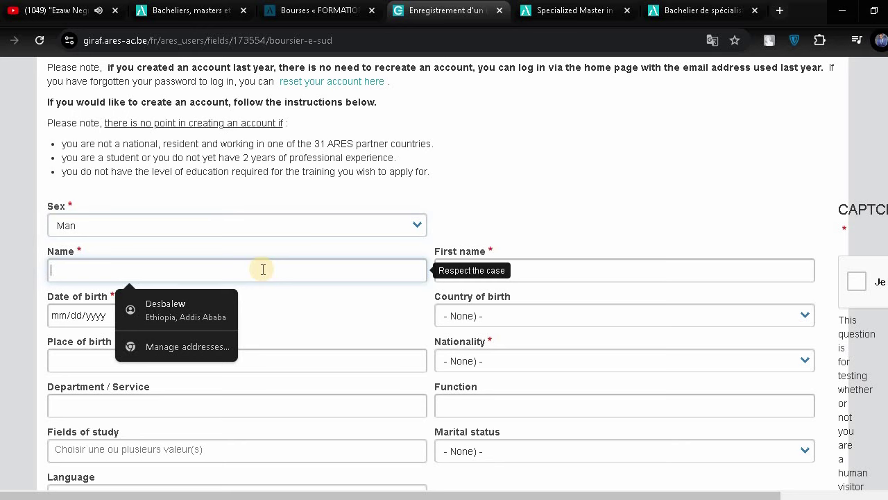
{"action": "type", "text": "Habte Alemu Kebede"}
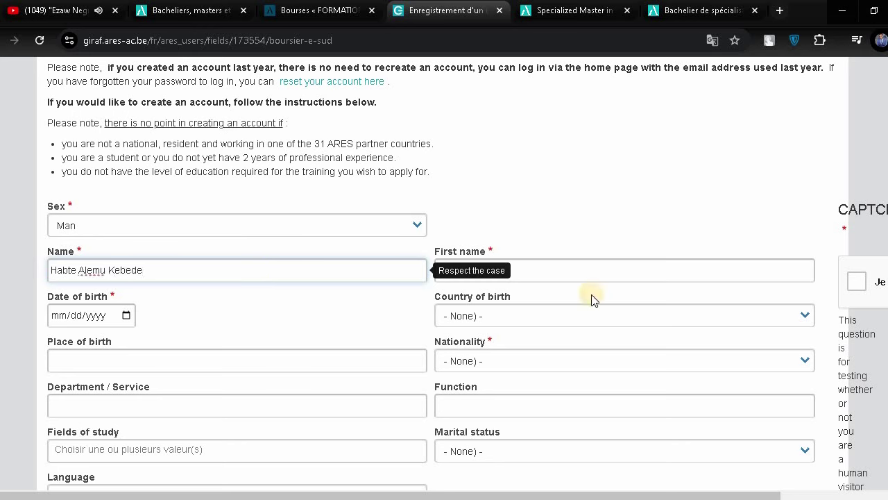
{"action": "left_click", "coordinate": [558, 274]}
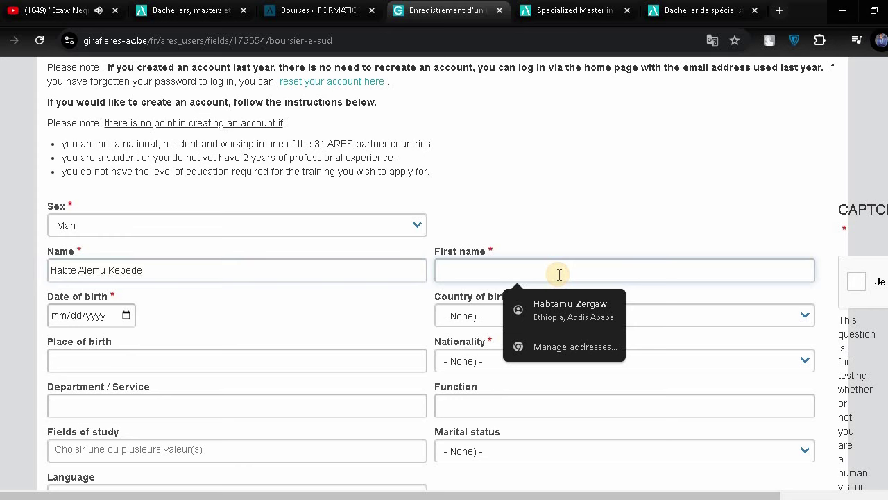
{"action": "type", "text": "Habte"}
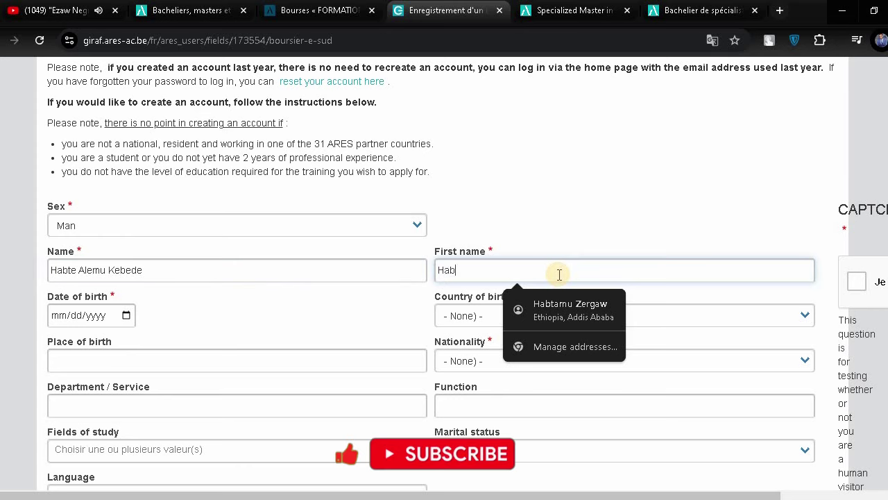
Step: Set the date of birth to the 5th, year 1995
{"action": "left_click", "coordinate": [126, 316]}
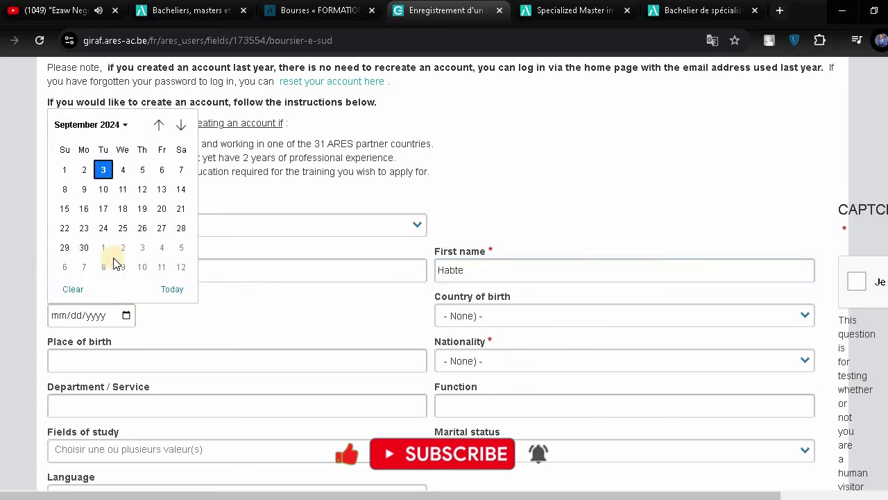
{"action": "left_click", "coordinate": [142, 170]}
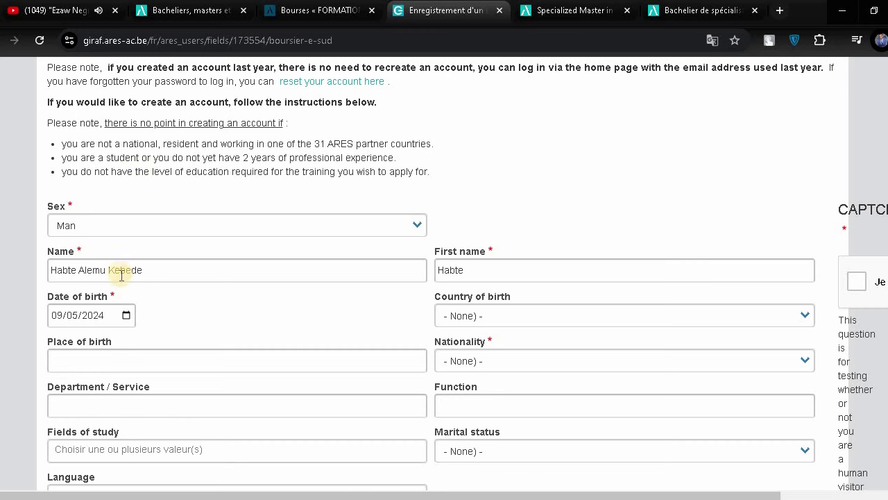
{"action": "type", "text": "Habte"}
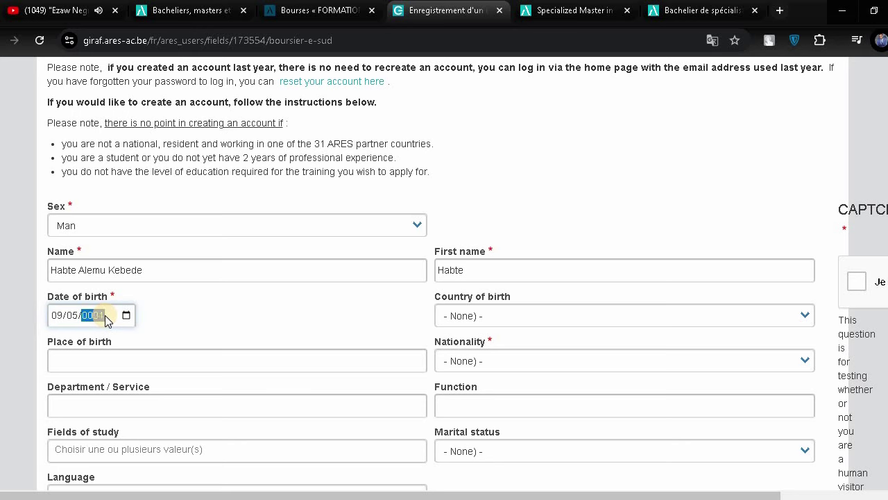
{"action": "left_click", "coordinate": [105, 315]}
{"action": "type", "text": "1995"}
{"action": "left_click", "coordinate": [222, 308]}
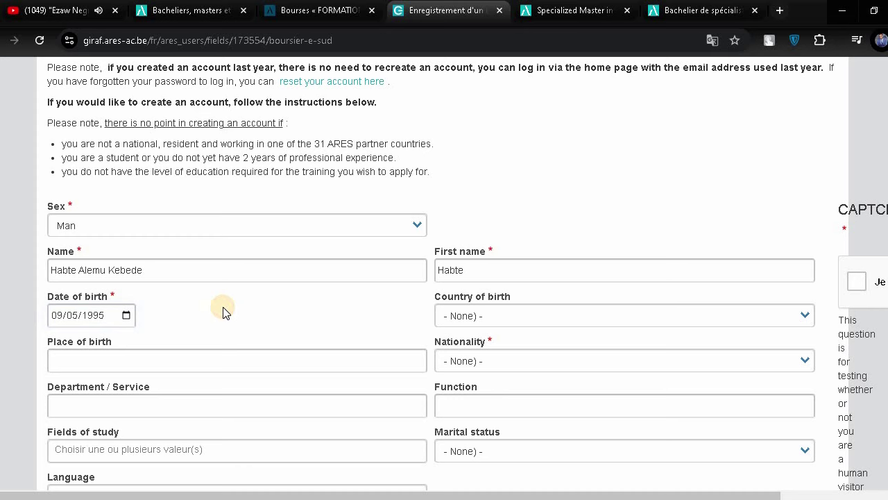
Step: Enter Addis Ababa as place of birth and Medicine as the department
{"action": "left_click", "coordinate": [114, 361]}
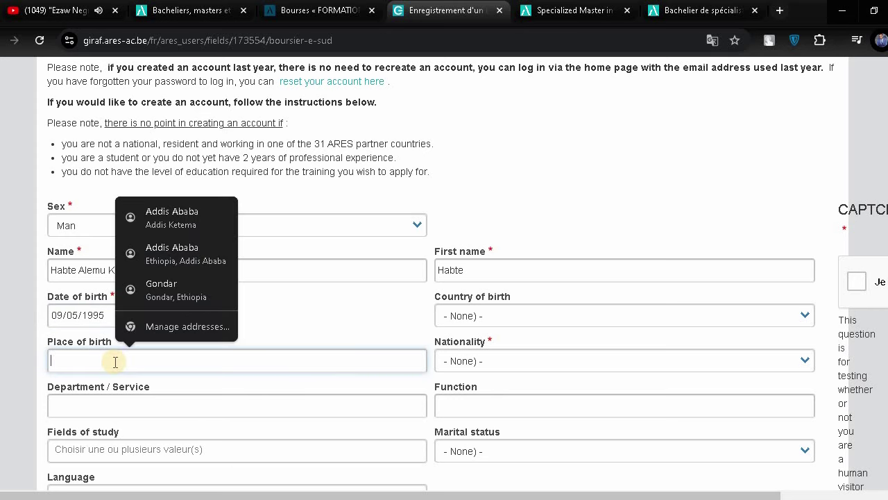
{"action": "type", "text": "Addis Ababa"}
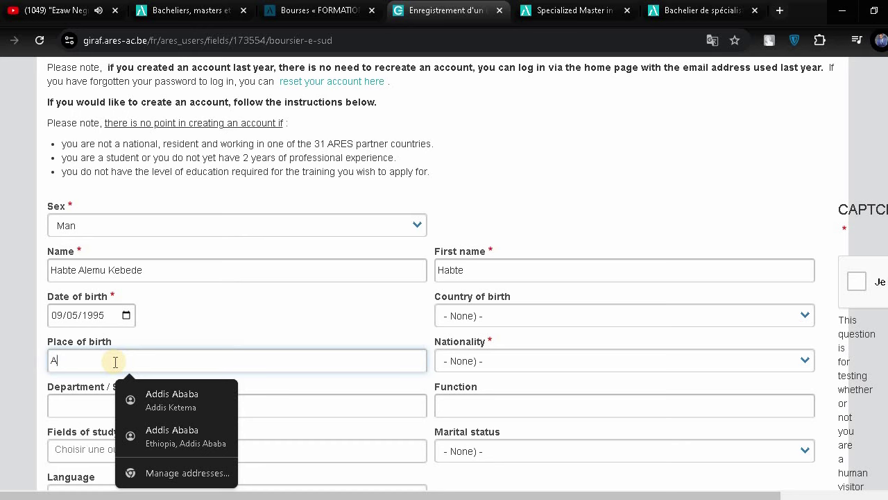
{"action": "left_click", "coordinate": [171, 430]}
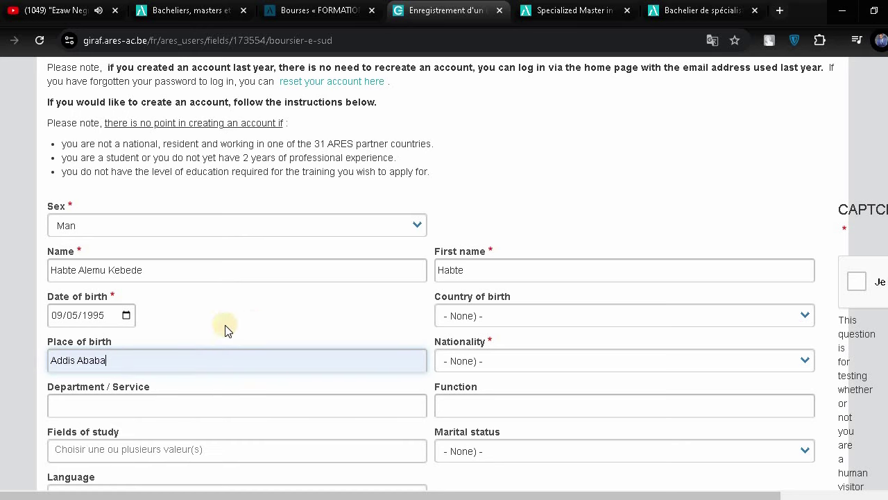
{"action": "left_click", "coordinate": [160, 410]}
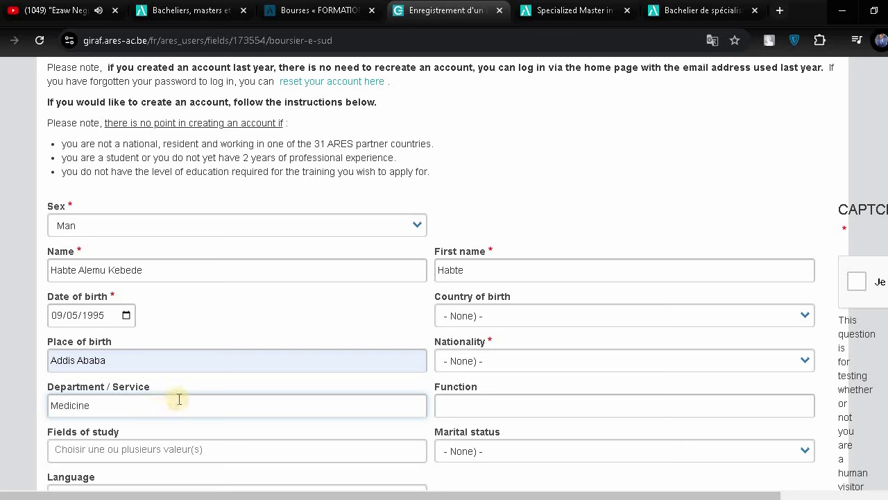
{"action": "left_click", "coordinate": [179, 386]}
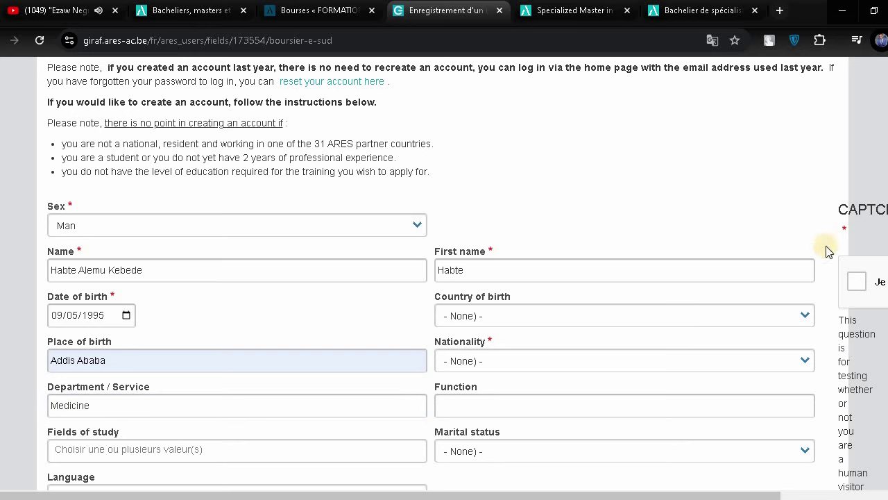
Step: Choose Ethiopia as country of birth and Ethiopian as nationality
{"action": "scroll", "coordinate": [416, 363], "scroll_direction": "down", "scroll_amount": 2}
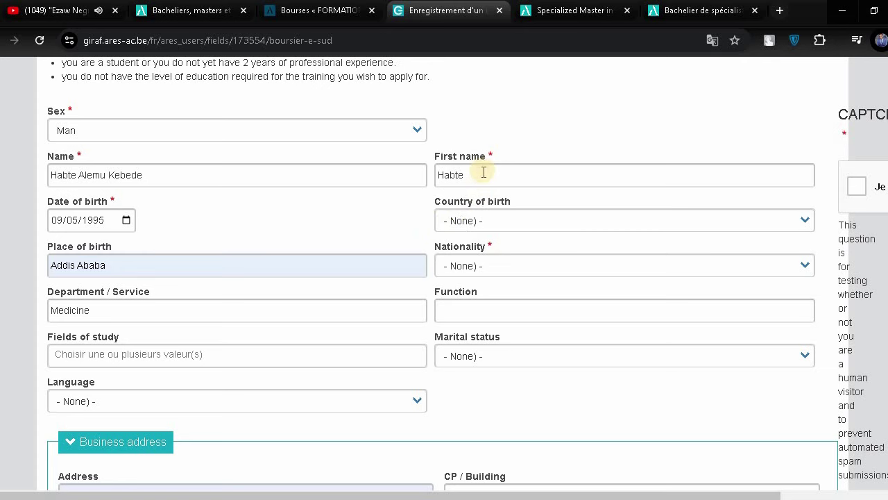
{"action": "left_click", "coordinate": [475, 231]}
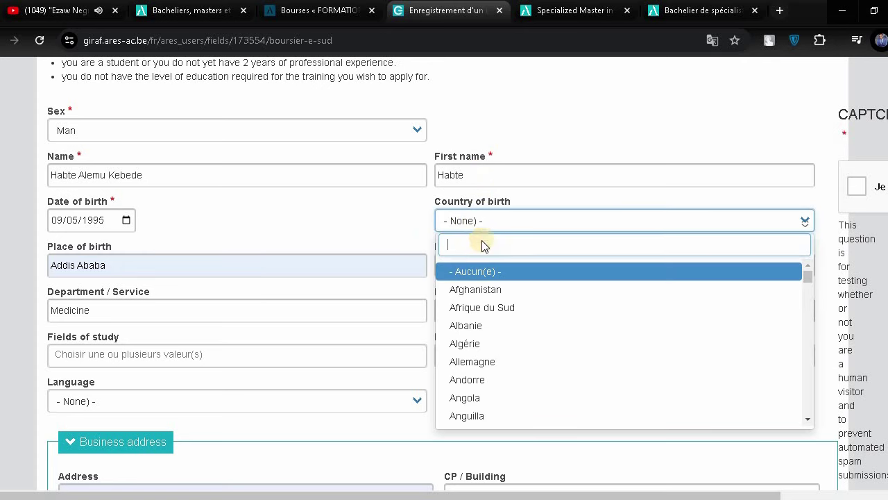
{"action": "type", "text": "et"}
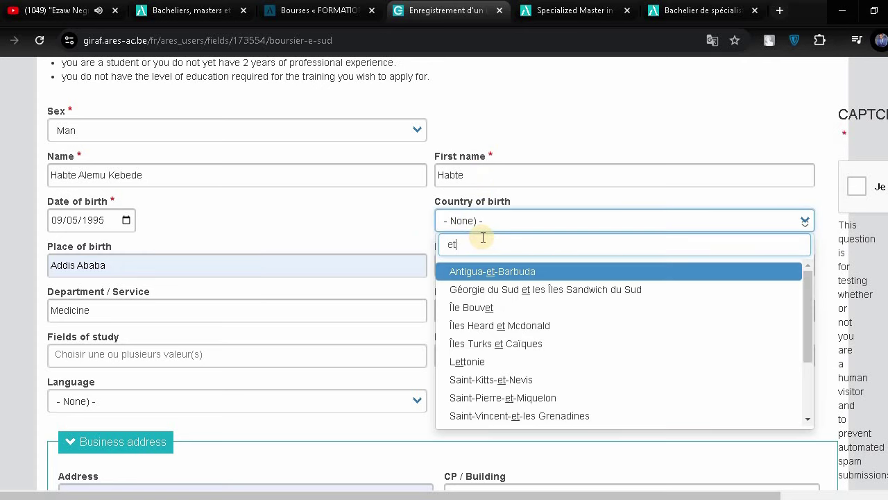
{"action": "type", "text": "h"}
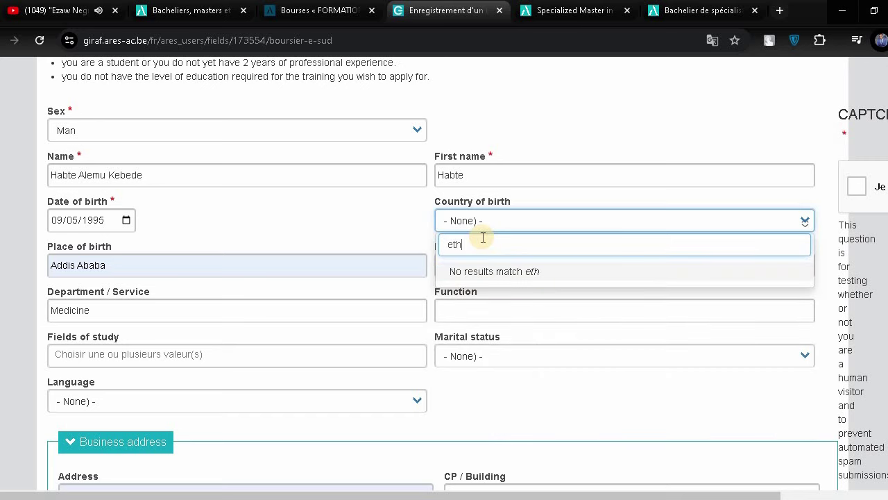
{"action": "key", "text": "BackSpace"}
{"action": "key", "text": "BackSpace"}
{"action": "key", "text": "BackSpace"}
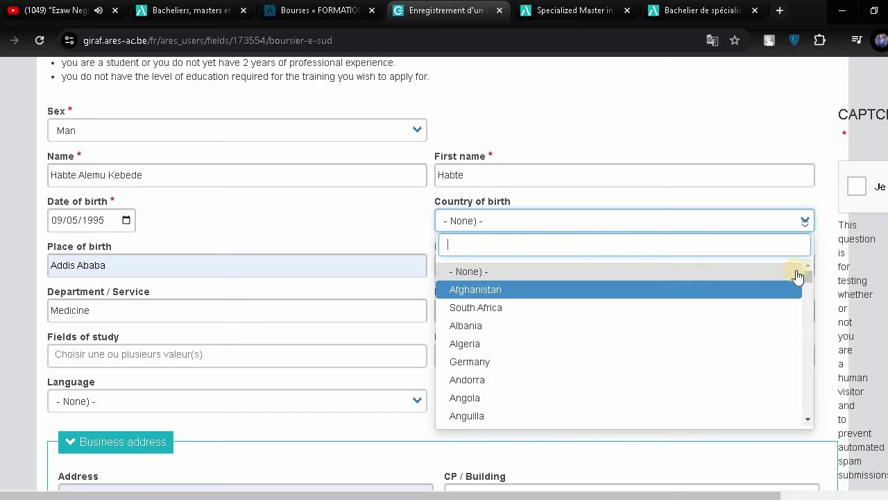
{"action": "scroll", "coordinate": [807, 296], "scroll_direction": "down", "scroll_amount": 1}
{"action": "left_click_drag", "start_coordinate": [806, 291], "coordinate": [808, 307]}
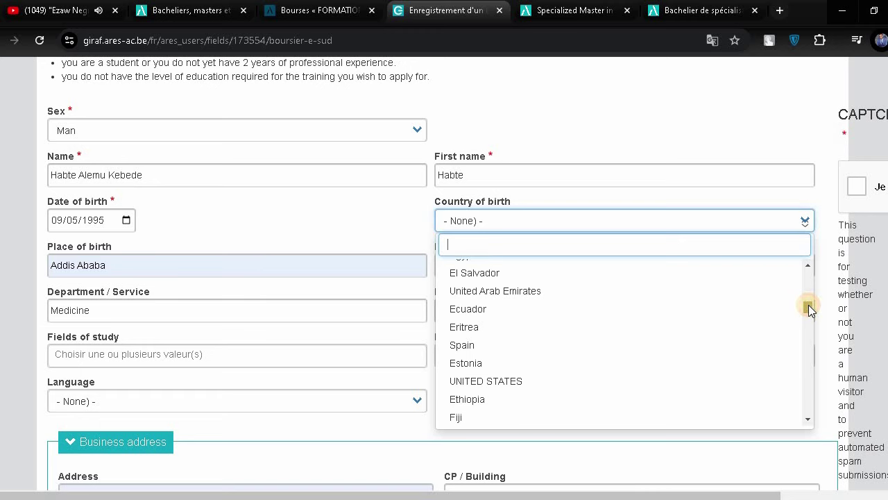
{"action": "left_click", "coordinate": [520, 412]}
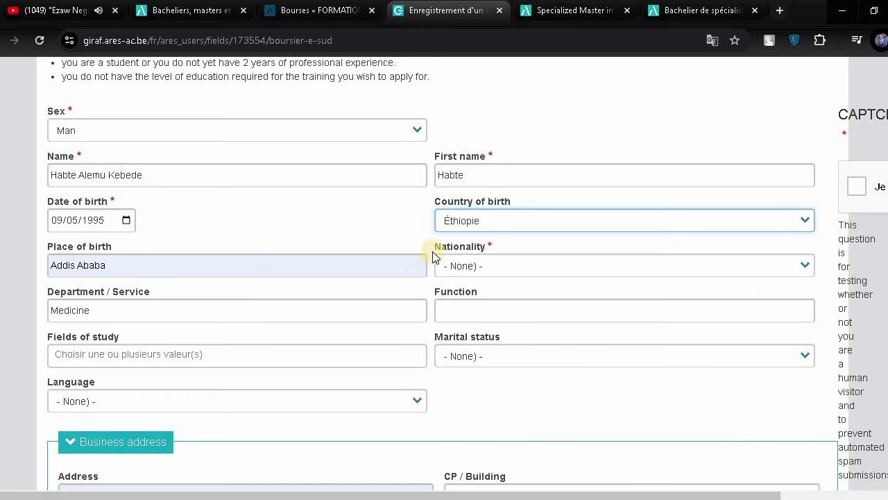
{"action": "left_click", "coordinate": [507, 269]}
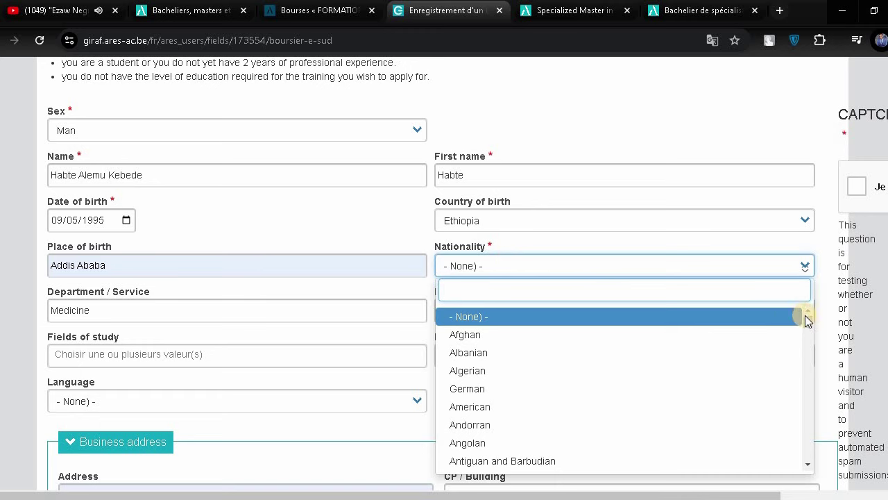
{"action": "left_click_drag", "start_coordinate": [806, 316], "coordinate": [798, 357]}
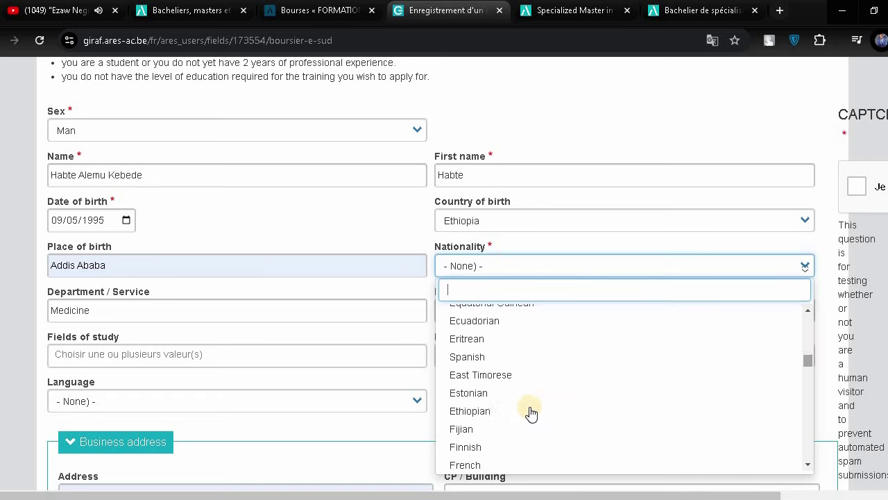
{"action": "left_click", "coordinate": [508, 416]}
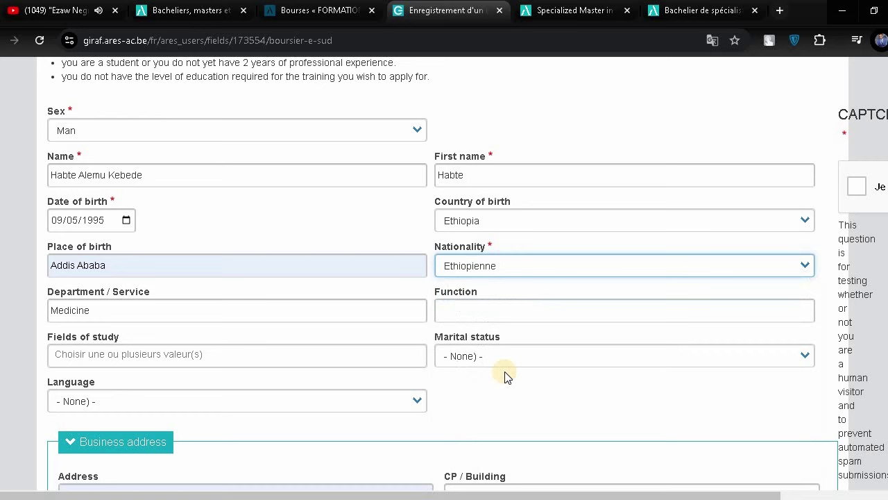
Step: Enter Medical Doctor as the function and choose Bachelor as marital status
{"action": "left_click", "coordinate": [473, 311]}
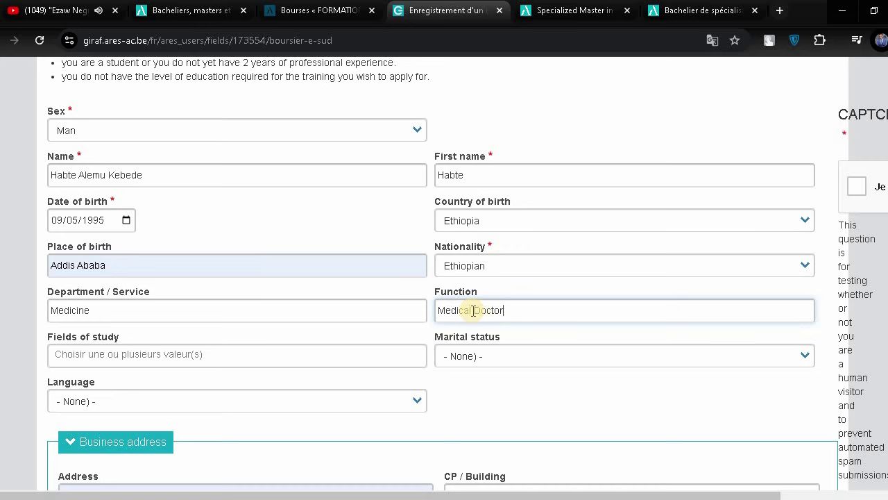
{"action": "left_click", "coordinate": [521, 356]}
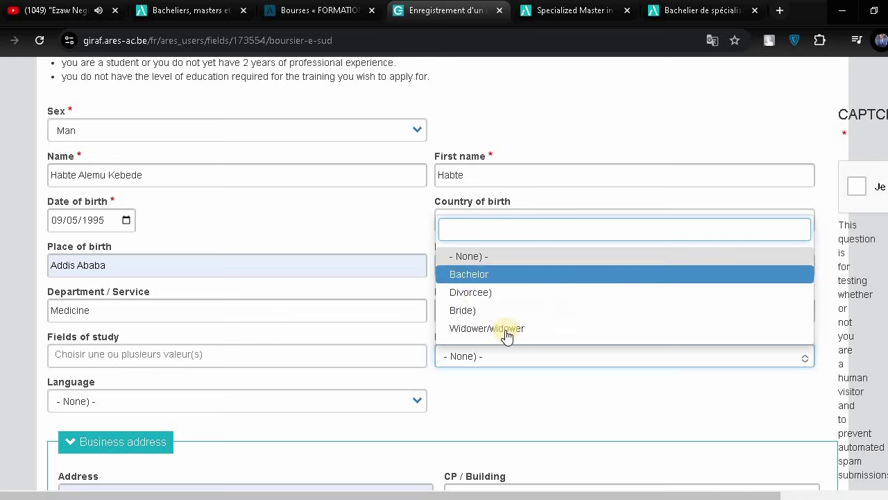
{"action": "left_click", "coordinate": [528, 276]}
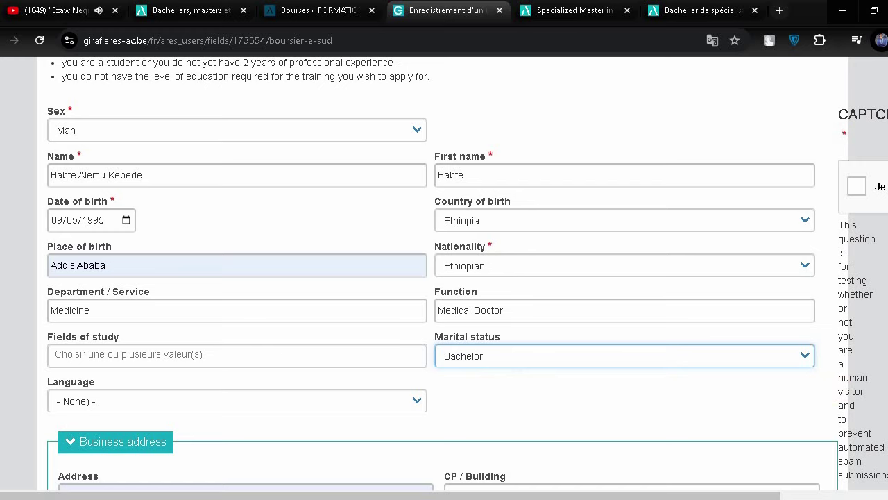
{"action": "scroll", "coordinate": [529, 301], "scroll_direction": "down", "scroll_amount": 2}
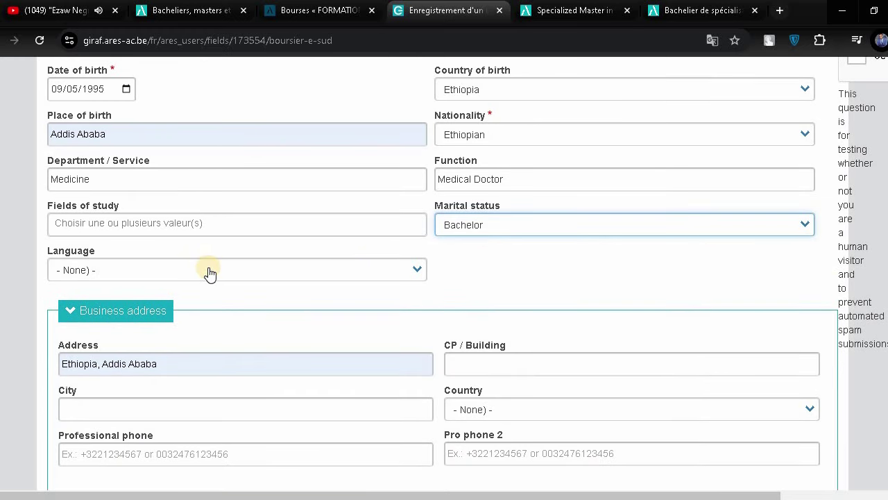
Step: Add 11 Medical sciences and 15 Public health sciences as fields of study, with Language English
{"action": "left_click", "coordinate": [195, 225]}
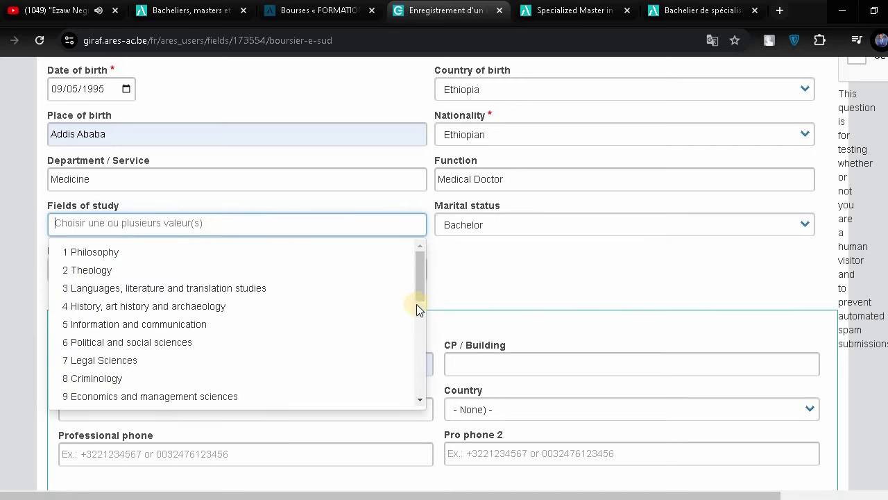
{"action": "left_click_drag", "start_coordinate": [418, 277], "coordinate": [424, 311]}
{"action": "scroll", "coordinate": [337, 313], "scroll_direction": "up", "scroll_amount": 2}
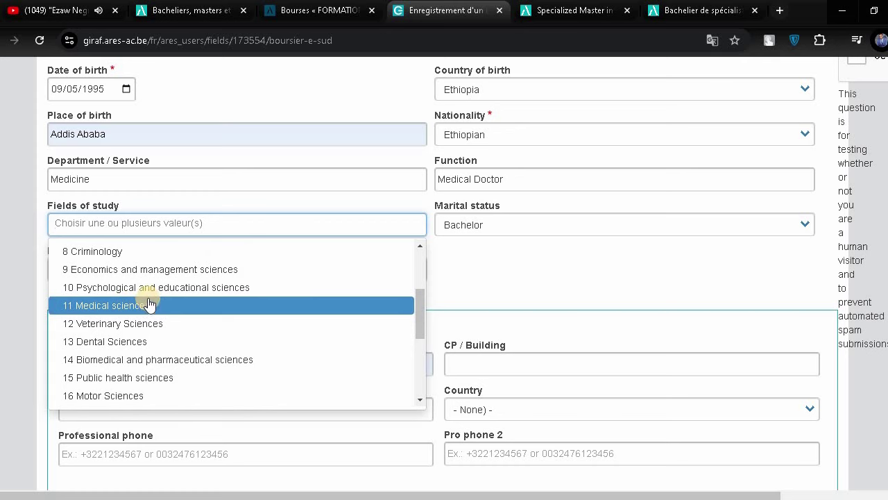
{"action": "left_click", "coordinate": [173, 303]}
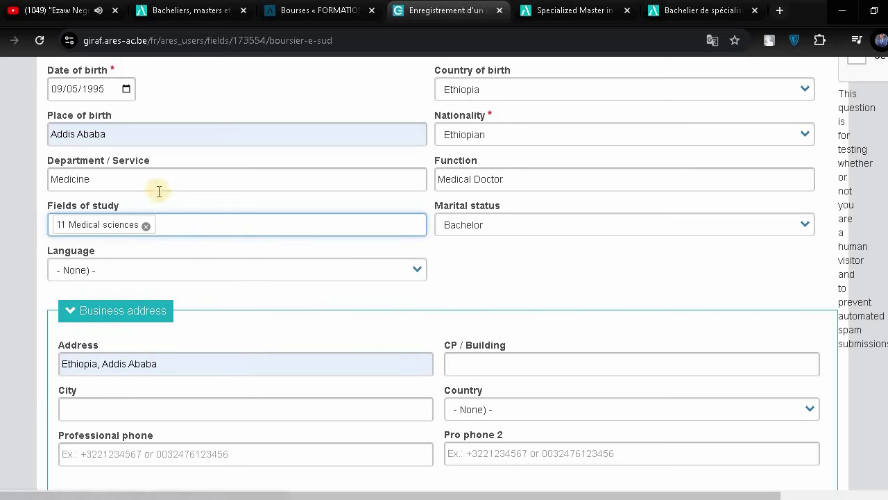
{"action": "left_click", "coordinate": [330, 225]}
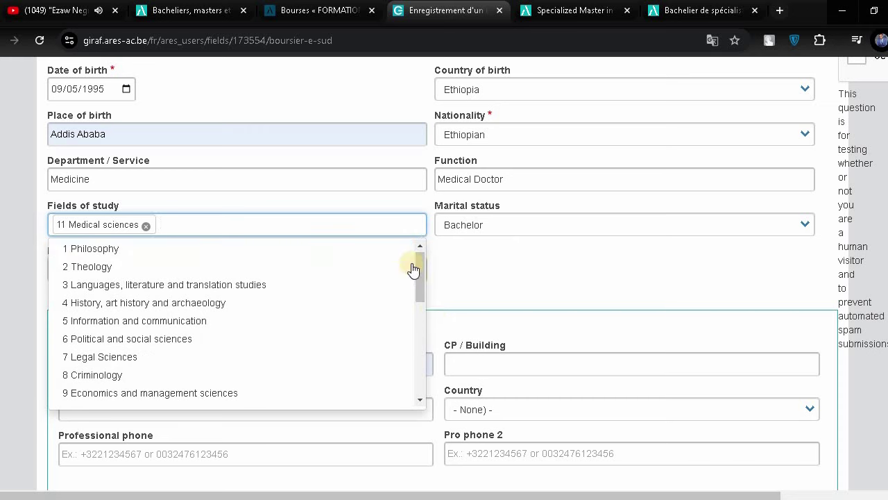
{"action": "left_click_drag", "start_coordinate": [420, 275], "coordinate": [421, 331]}
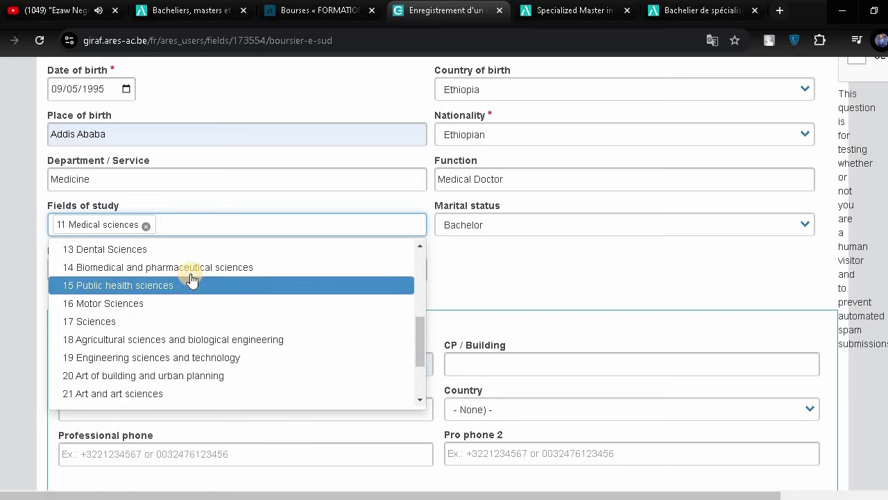
{"action": "left_click", "coordinate": [190, 285]}
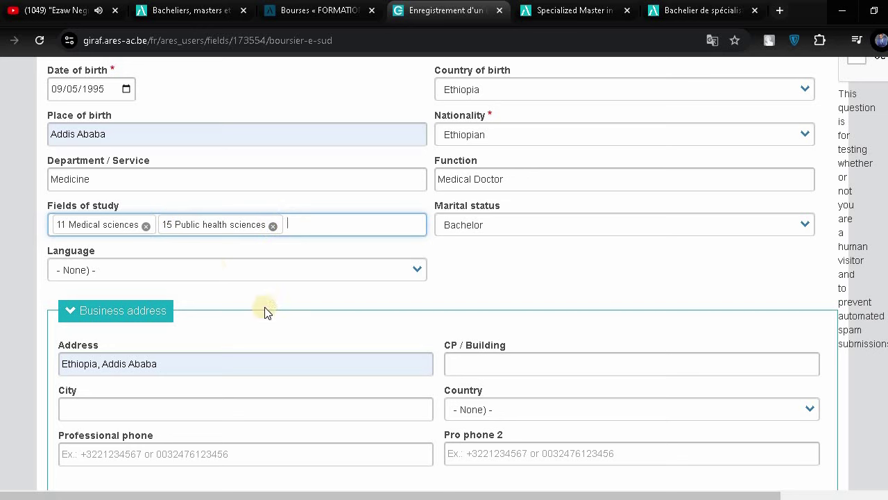
{"action": "left_click", "coordinate": [215, 273]}
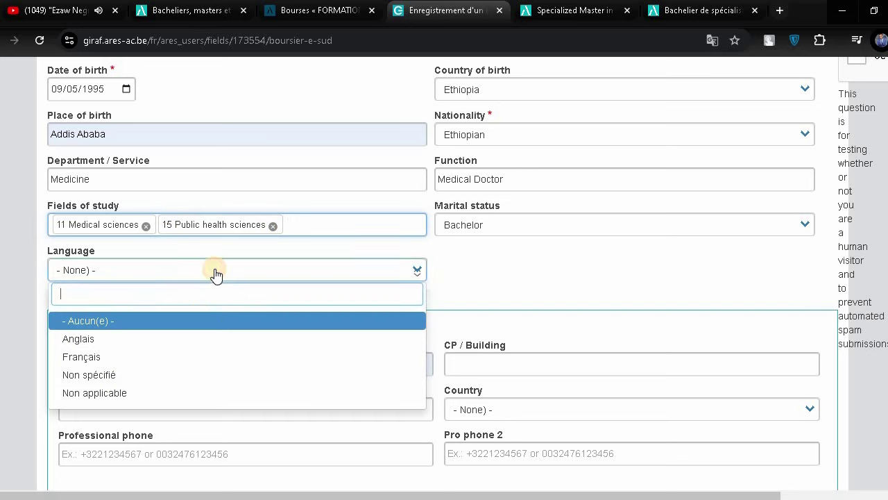
{"action": "left_click", "coordinate": [136, 337]}
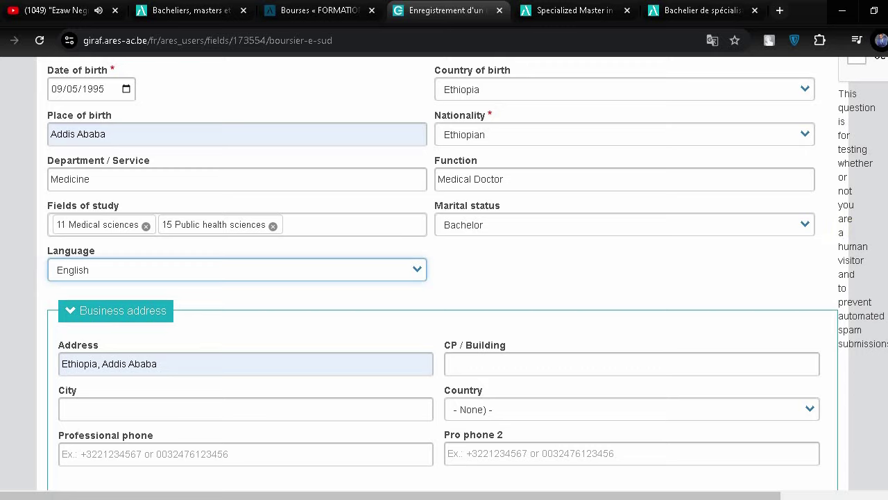
Step: Fill the business street address from autofill and enter Addis Ababa as the city
{"action": "scroll", "coordinate": [224, 143], "scroll_direction": "down", "scroll_amount": 2}
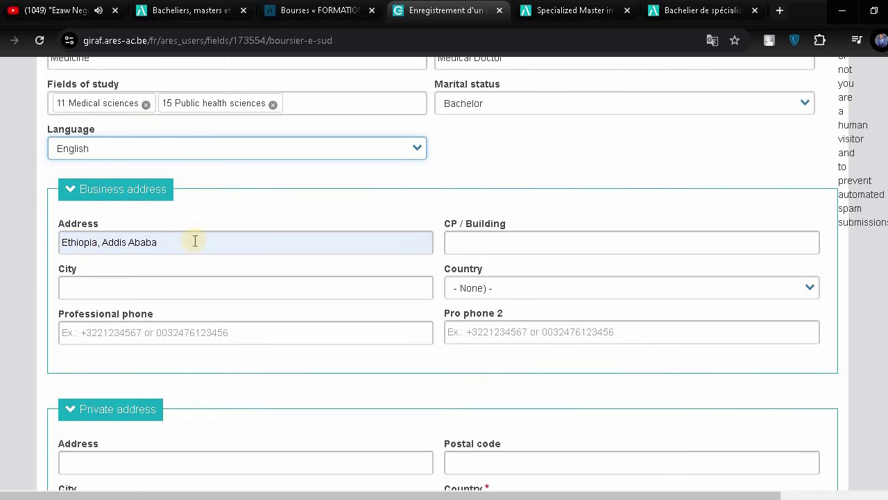
{"action": "left_click", "coordinate": [108, 286]}
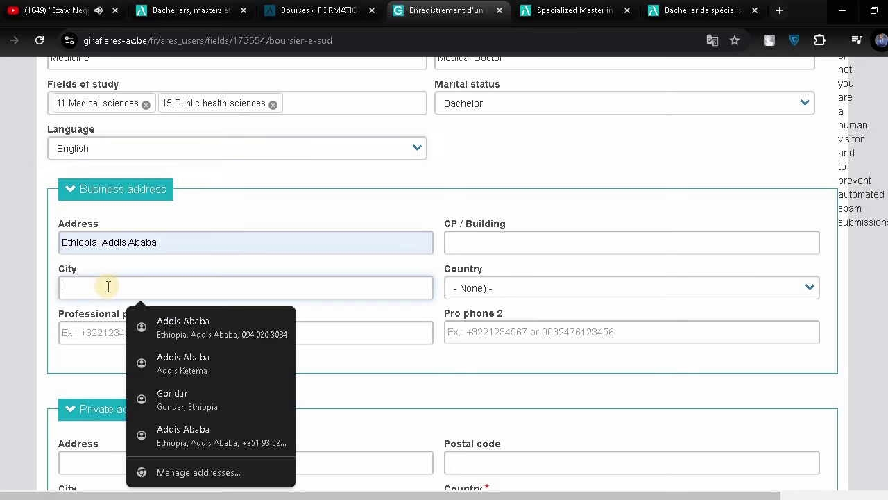
{"action": "left_click", "coordinate": [159, 243]}
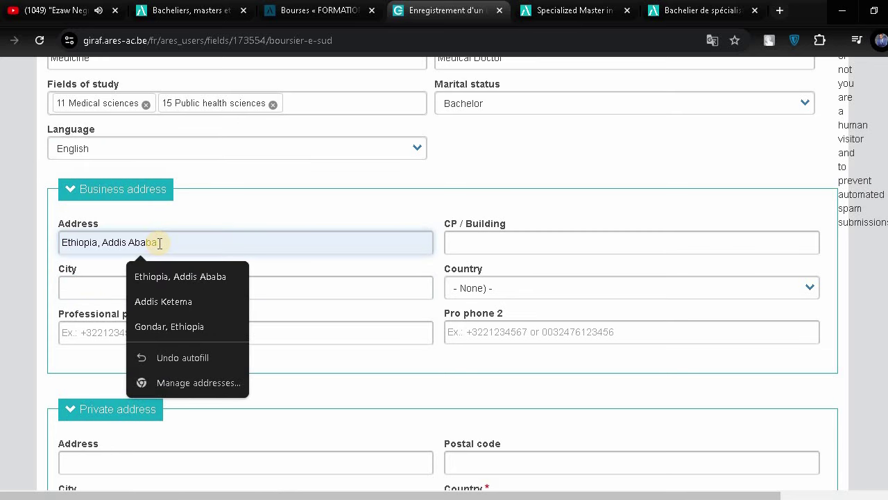
{"action": "left_click", "coordinate": [173, 301]}
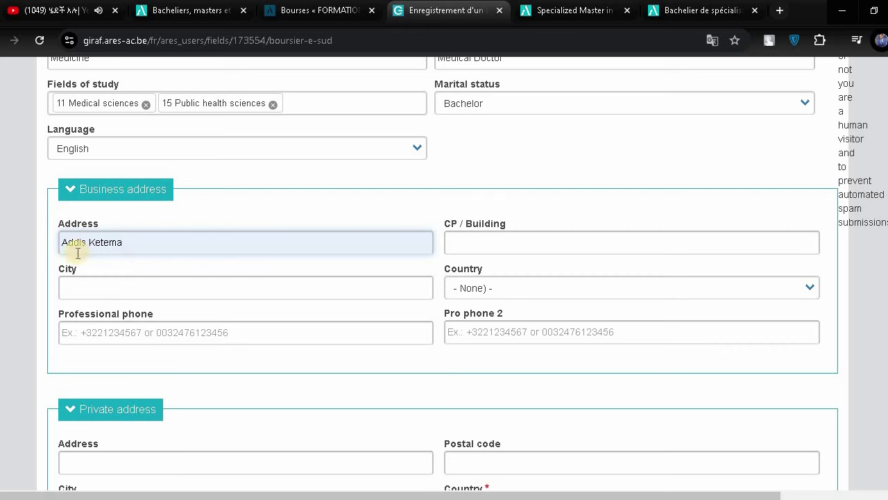
{"action": "left_click", "coordinate": [95, 295]}
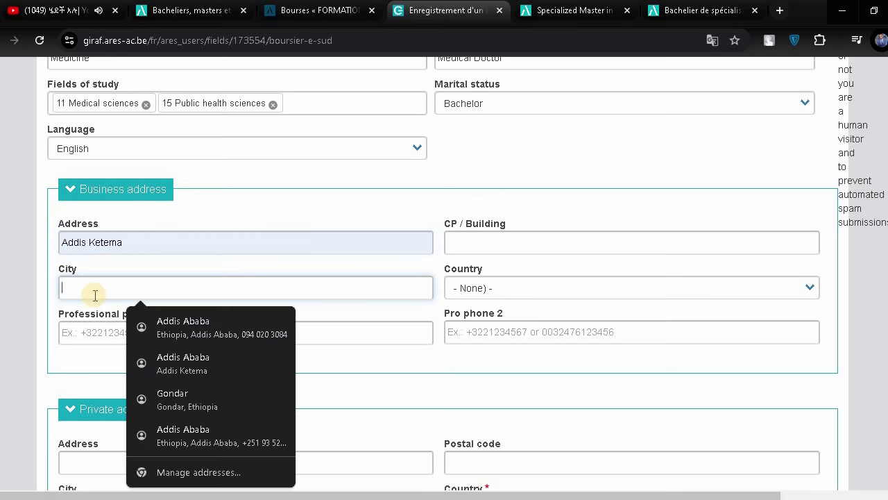
{"action": "type", "text": "Addis A"}
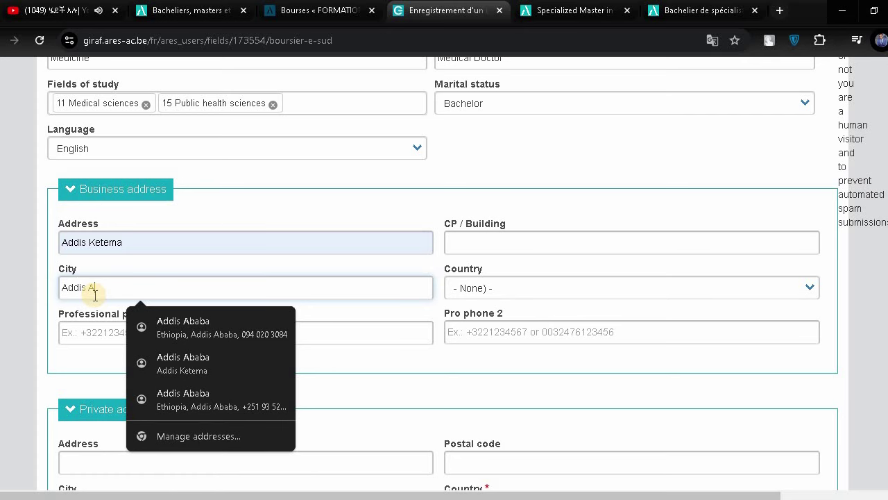
{"action": "type", "text": "baba"}
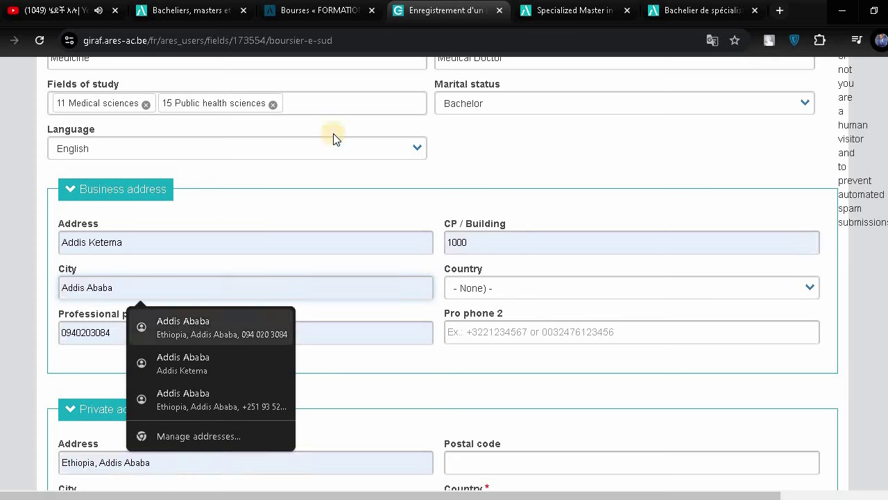
{"action": "left_click", "coordinate": [333, 205]}
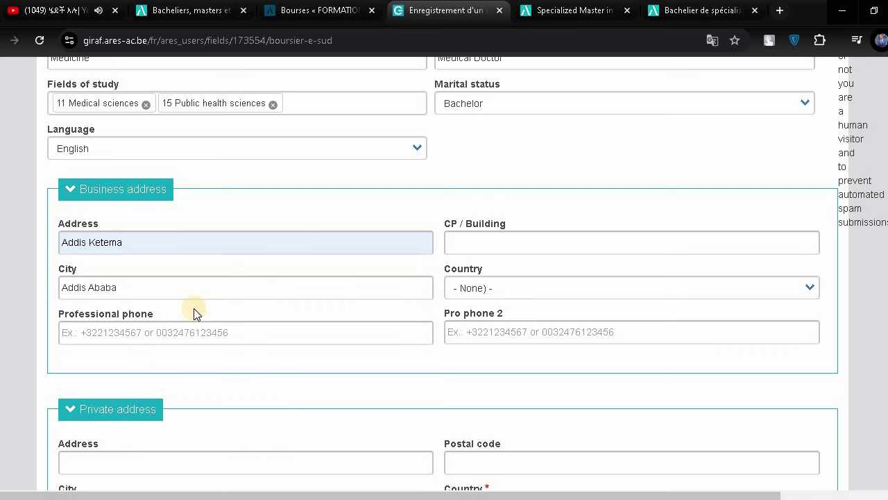
Step: Fill the professional phone from a saved entry, enter the building, and set country to Ethiopia
{"action": "left_click", "coordinate": [163, 330]}
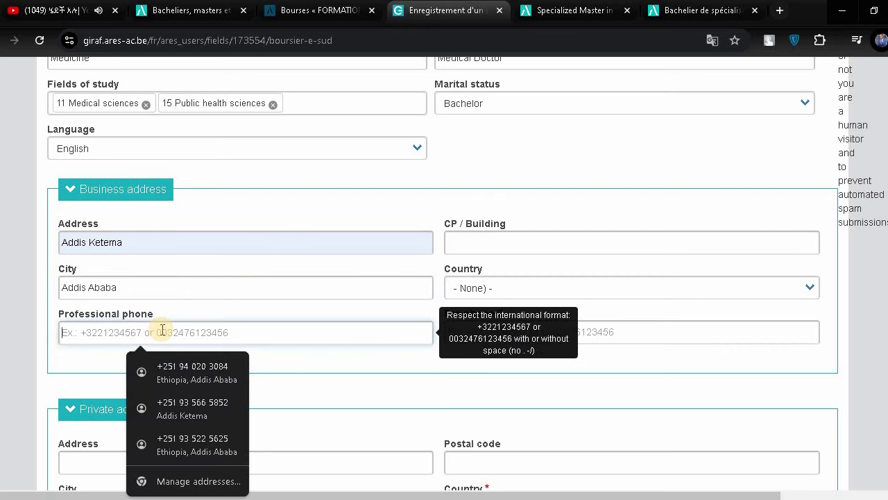
{"action": "left_click", "coordinate": [220, 414]}
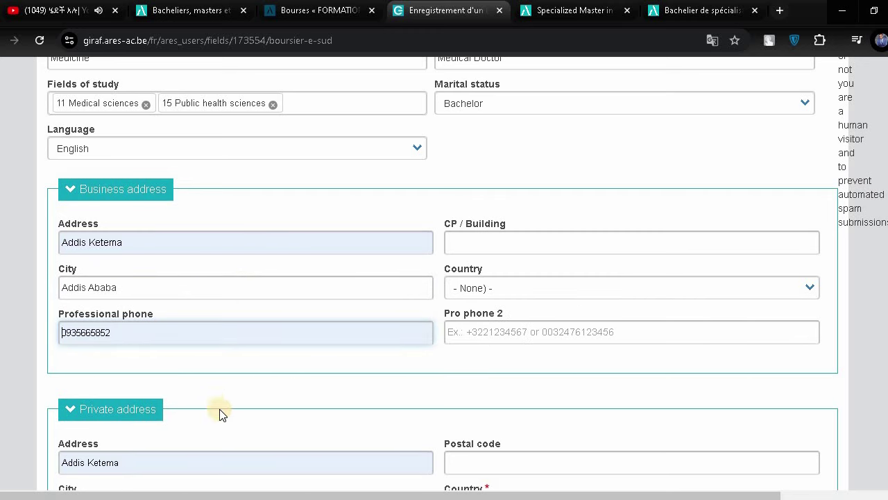
{"action": "left_click", "coordinate": [504, 241]}
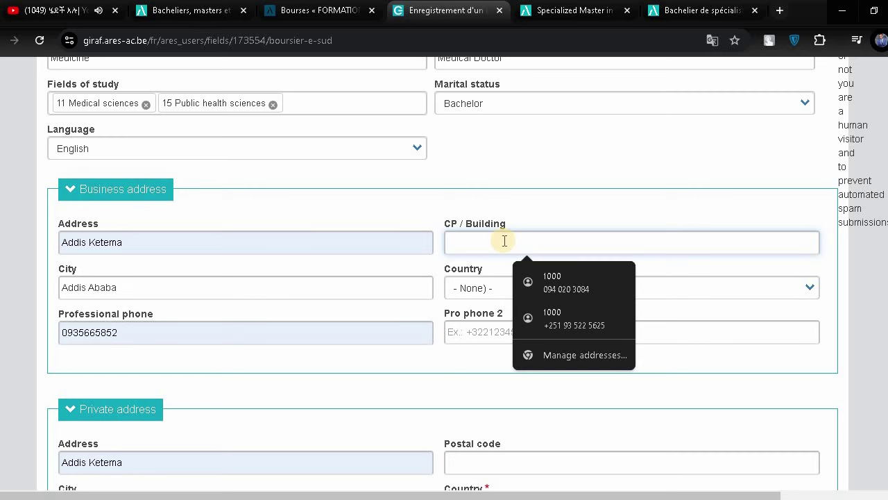
{"action": "type", "text": "Betezata Building"}
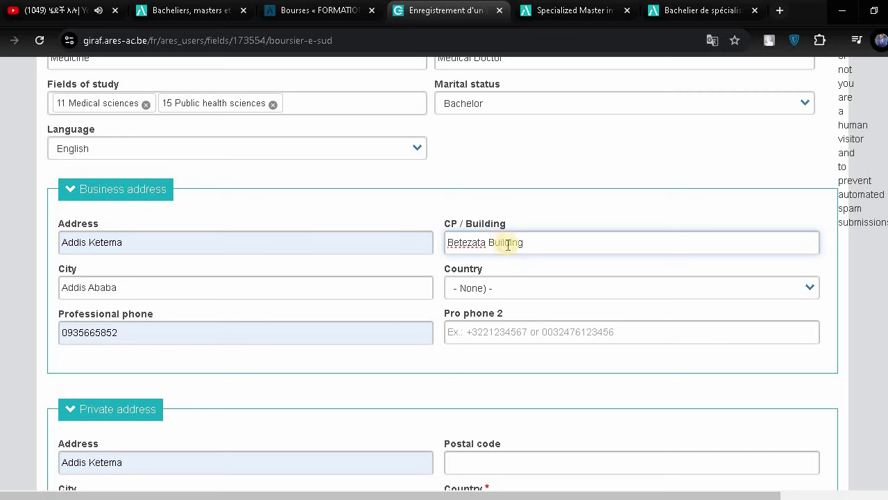
{"action": "left_click", "coordinate": [514, 288]}
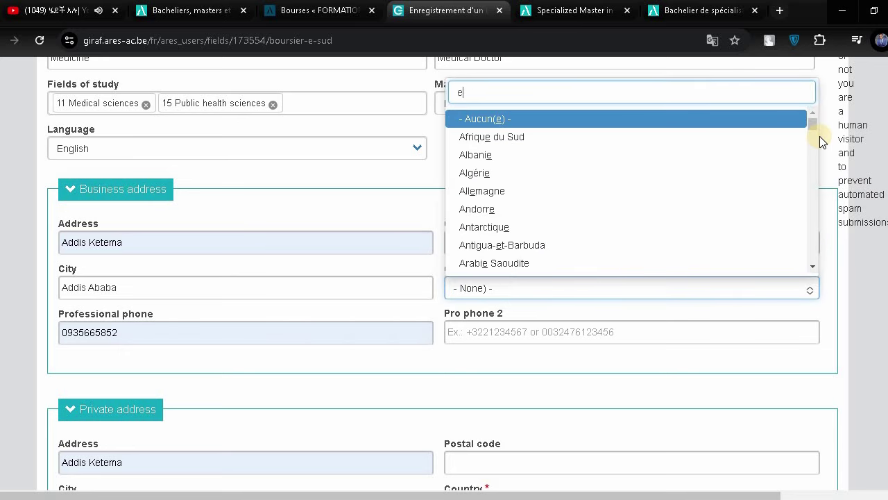
{"action": "left_click_drag", "start_coordinate": [810, 127], "coordinate": [812, 153]}
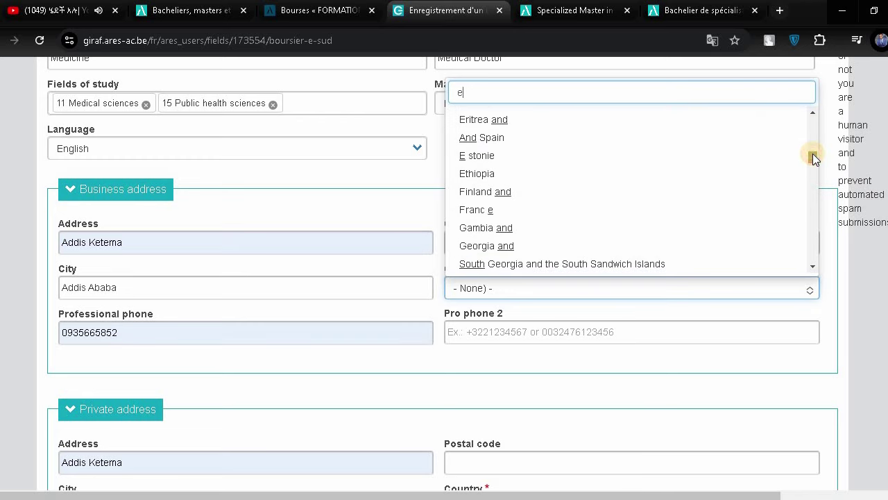
{"action": "left_click", "coordinate": [548, 179]}
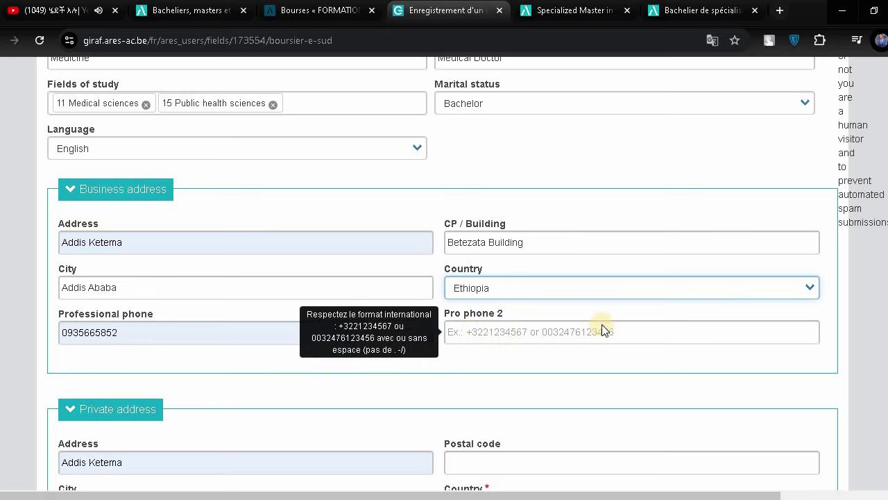
{"action": "scroll", "coordinate": [302, 316], "scroll_direction": "down", "scroll_amount": 4}
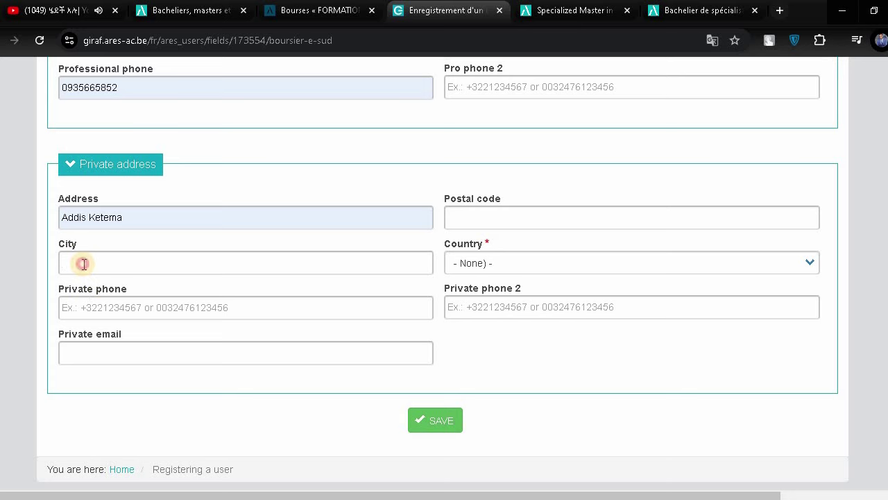
Step: Enter Addis Ababa as the private address city and fill the private phone from a saved entry
{"action": "left_click", "coordinate": [84, 264]}
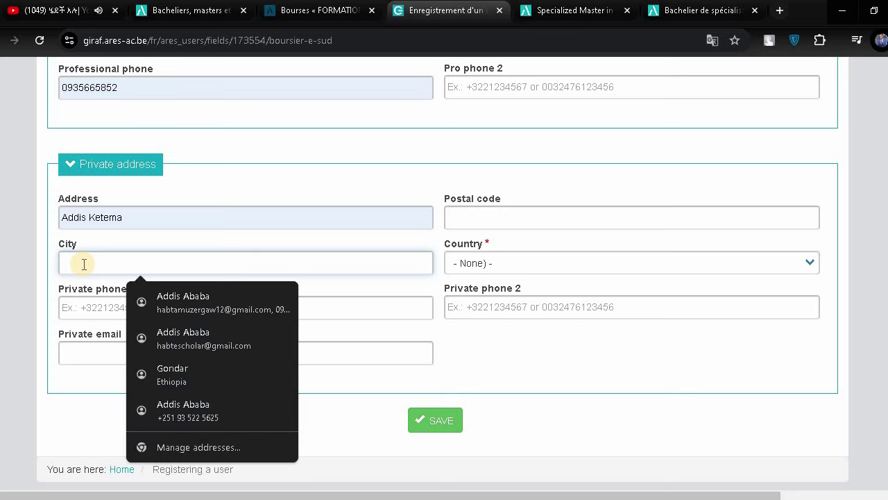
{"action": "type", "text": "Addis Ababa"}
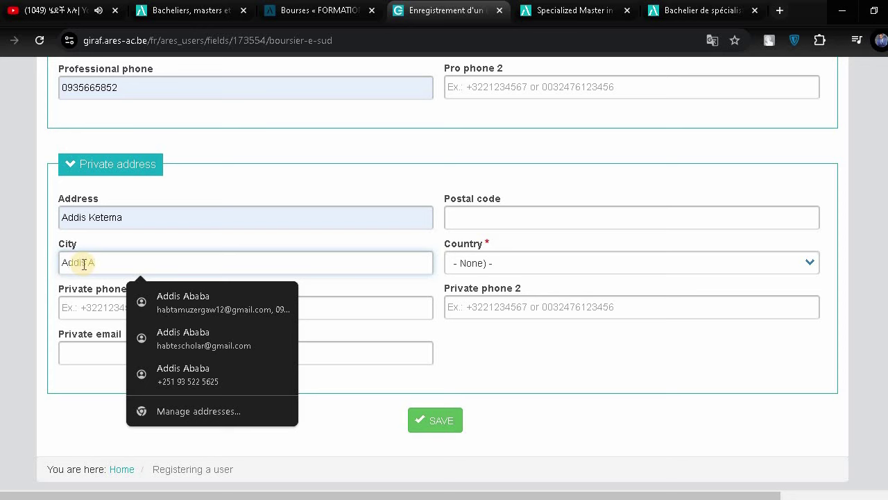
{"action": "left_click", "coordinate": [86, 303]}
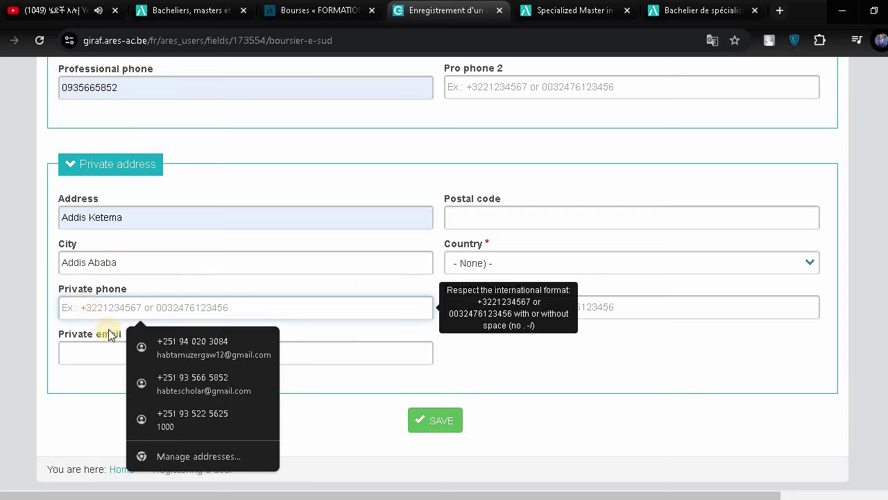
{"action": "left_click", "coordinate": [191, 420]}
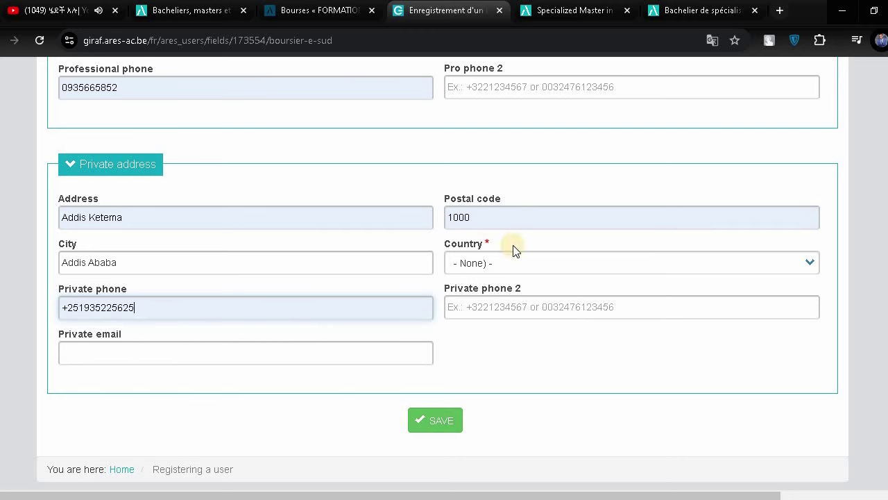
Step: Set the private address country to Ethiopia and fill the private e-mail from autofill
{"action": "left_click", "coordinate": [510, 267]}
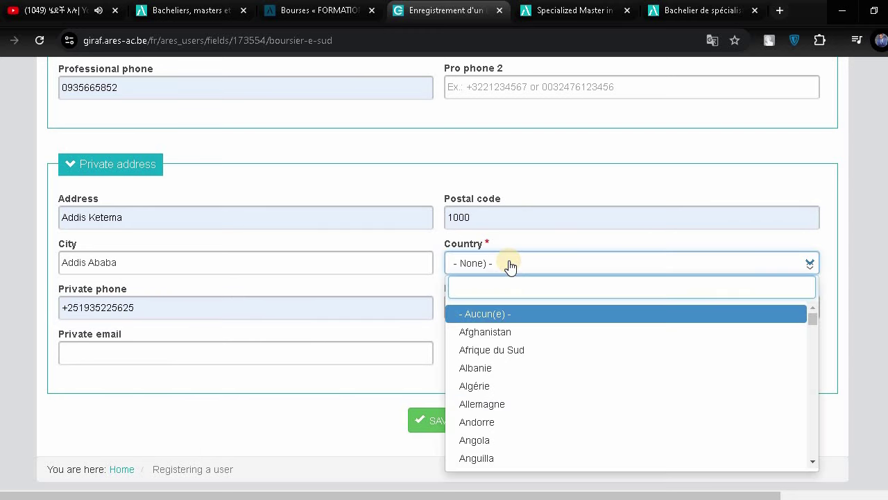
{"action": "left_click_drag", "start_coordinate": [812, 316], "coordinate": [815, 346]}
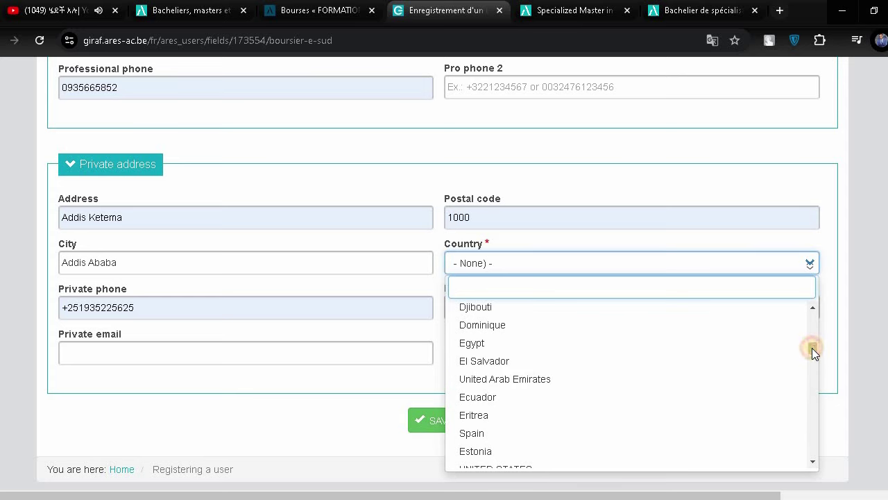
{"action": "scroll", "coordinate": [812, 348], "scroll_direction": "down", "scroll_amount": 2}
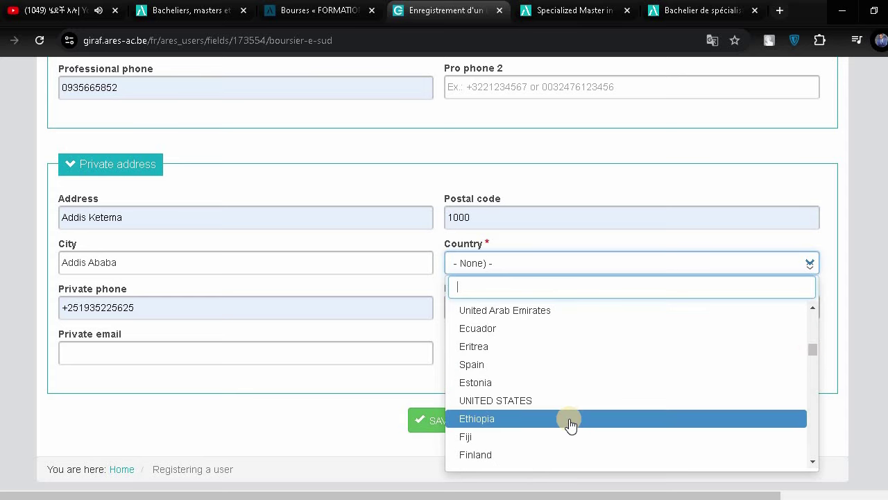
{"action": "left_click", "coordinate": [569, 418]}
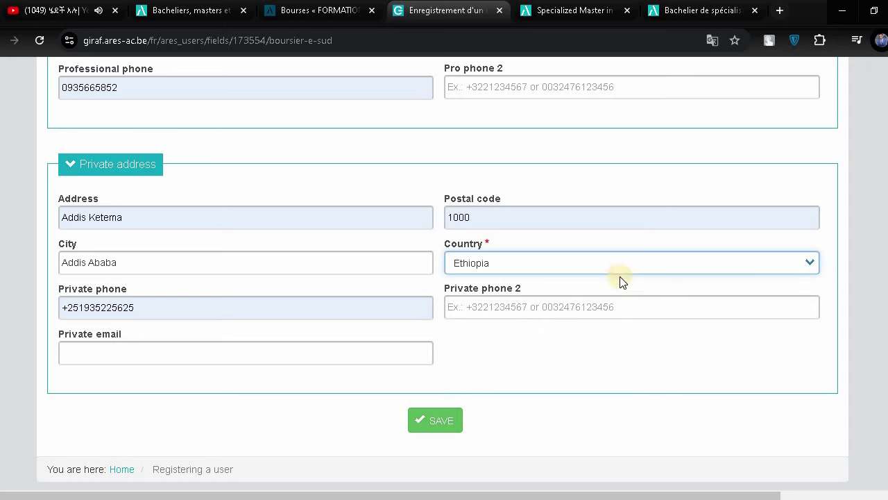
{"action": "left_click", "coordinate": [138, 353]}
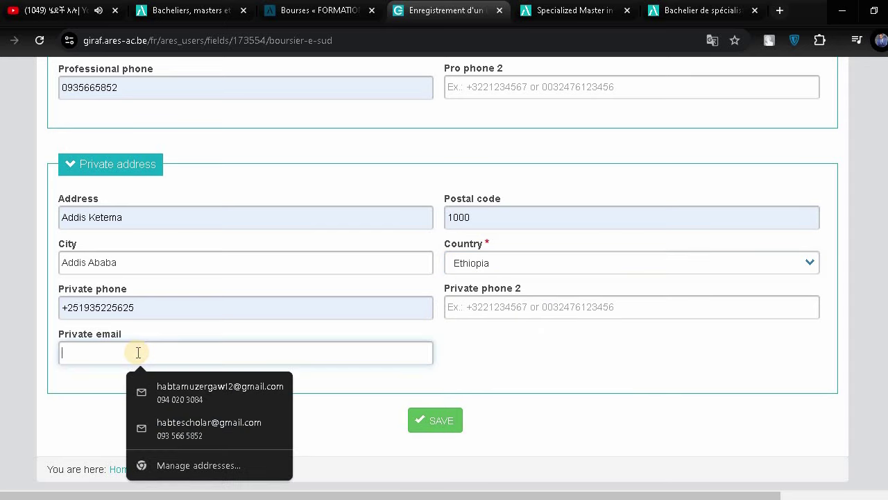
{"action": "left_click", "coordinate": [202, 427]}
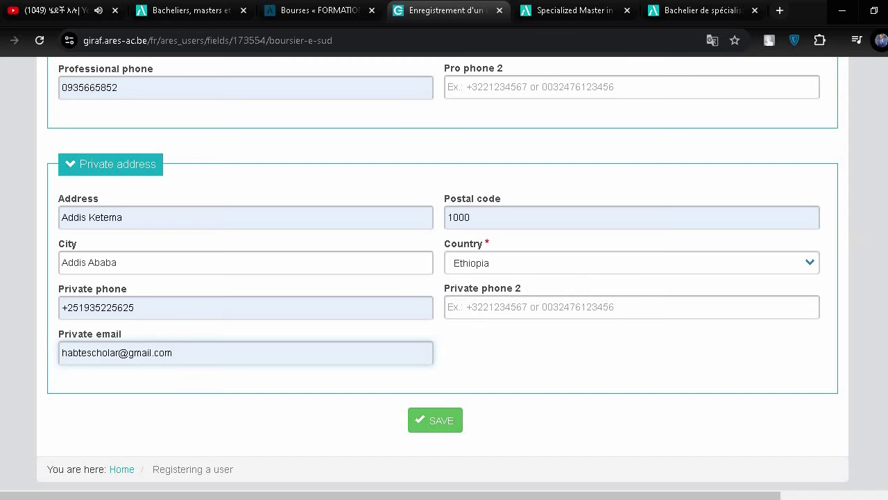
{"action": "scroll", "coordinate": [444, 277], "scroll_direction": "up", "scroll_amount": 6}
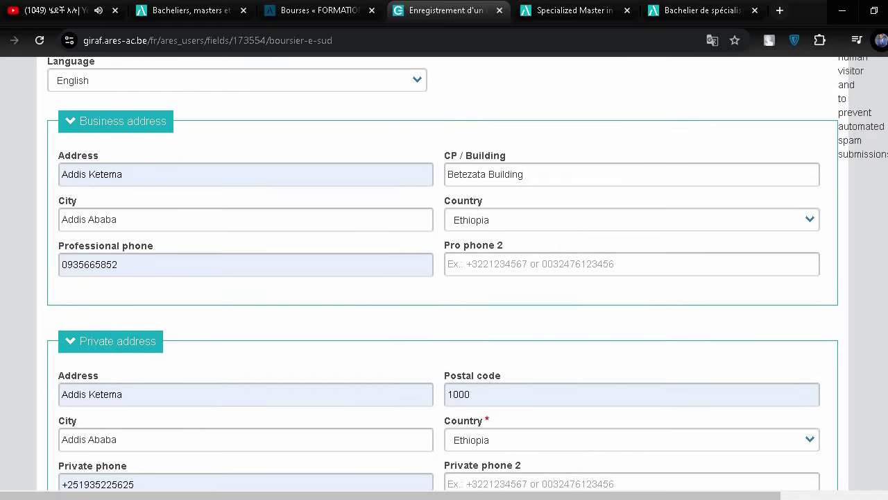
{"action": "scroll", "coordinate": [444, 278], "scroll_direction": "up", "scroll_amount": 4}
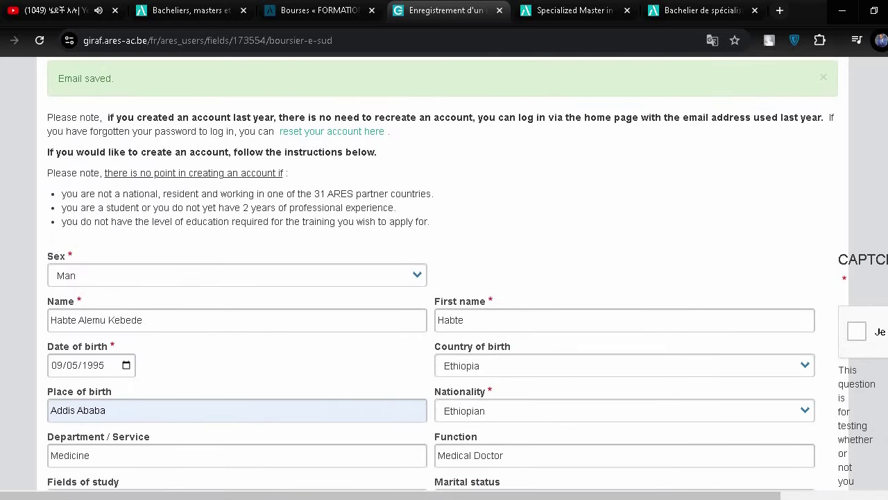
{"action": "scroll", "coordinate": [444, 278], "scroll_direction": "down", "scroll_amount": 9}
{"action": "scroll", "coordinate": [444, 278], "scroll_direction": "up", "scroll_amount": 7}
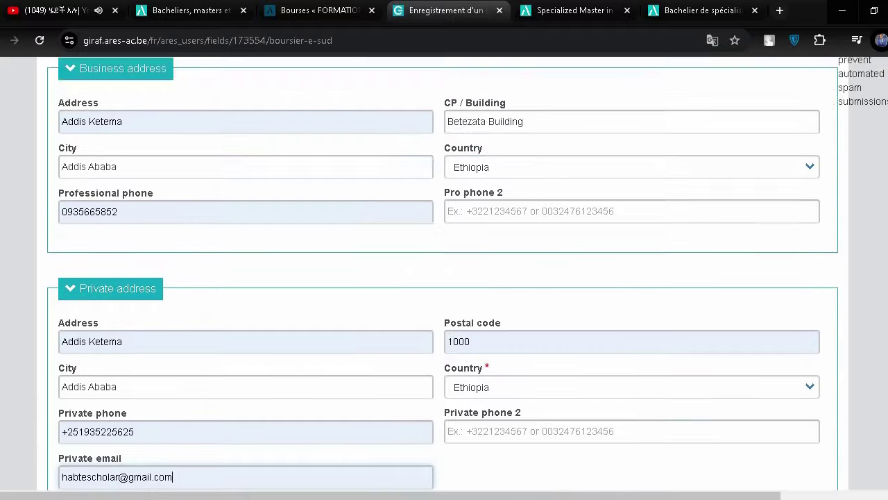
{"action": "scroll", "coordinate": [862, 258], "scroll_direction": "up", "scroll_amount": 2}
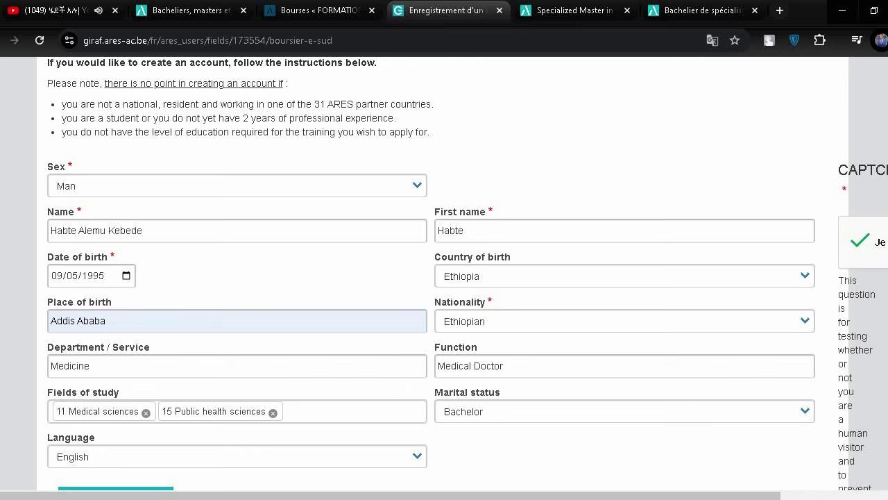
{"action": "scroll", "coordinate": [620, 267], "scroll_direction": "down", "scroll_amount": 11}
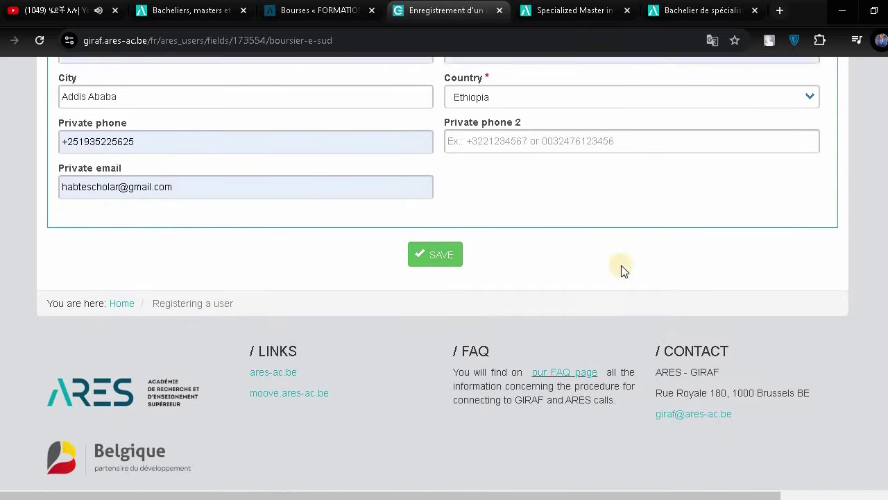
Step: Submit the registration form and decline Chrome's offer to update the saved address
{"action": "left_click", "coordinate": [433, 215]}
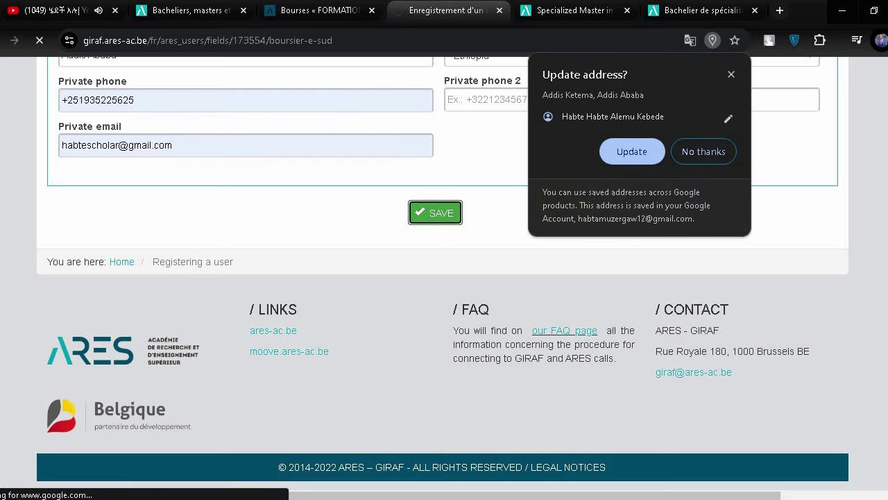
{"action": "left_click", "coordinate": [701, 156]}
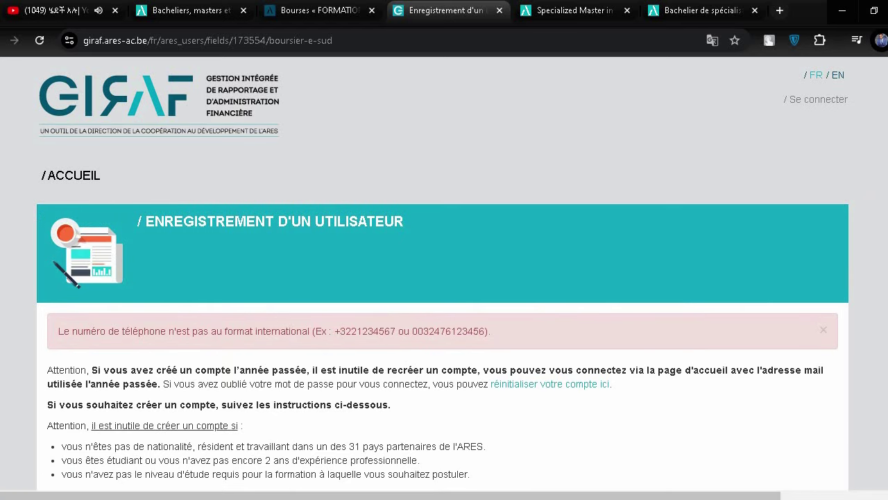
Step: Rewrite the professional phone number with the +251 country code in place of the leading 0
{"action": "scroll", "coordinate": [444, 278], "scroll_direction": "down", "scroll_amount": 6}
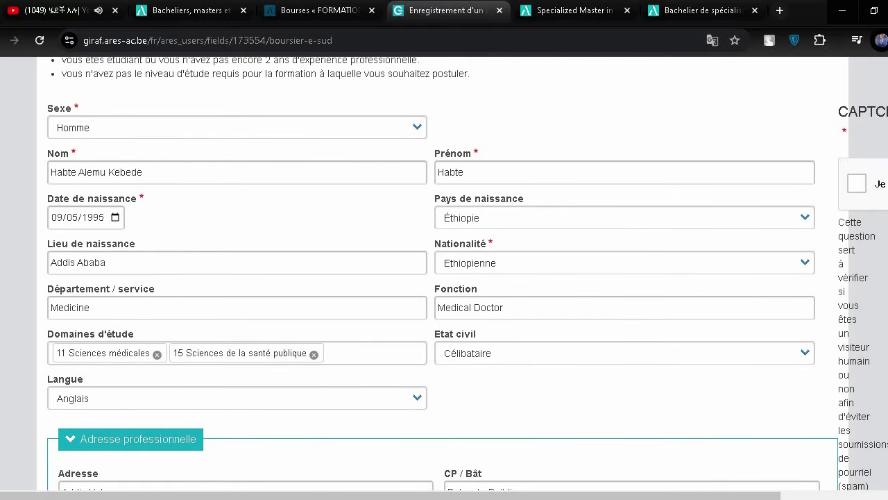
{"action": "scroll", "coordinate": [444, 277], "scroll_direction": "down", "scroll_amount": 5}
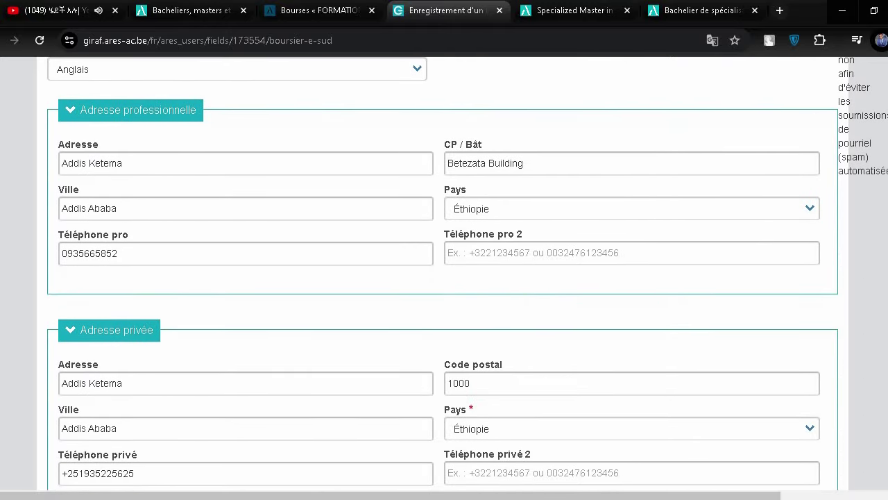
{"action": "scroll", "coordinate": [853, 341], "scroll_direction": "down", "scroll_amount": 1}
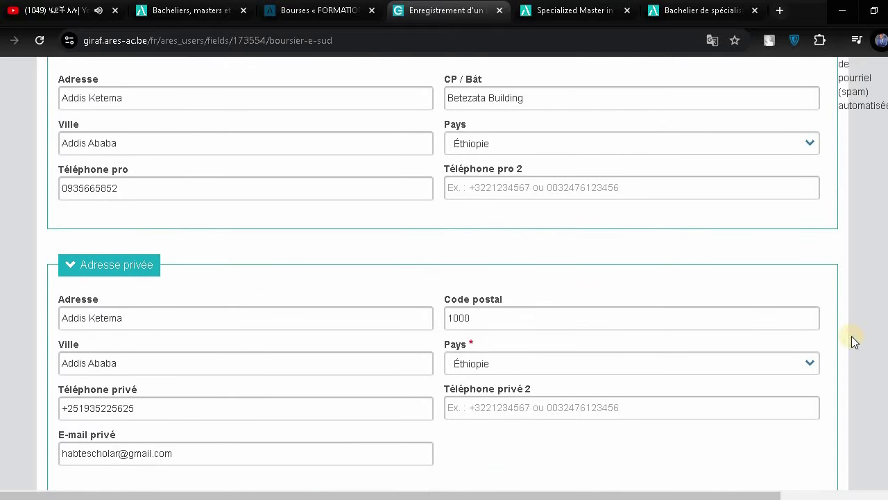
{"action": "left_click", "coordinate": [68, 188]}
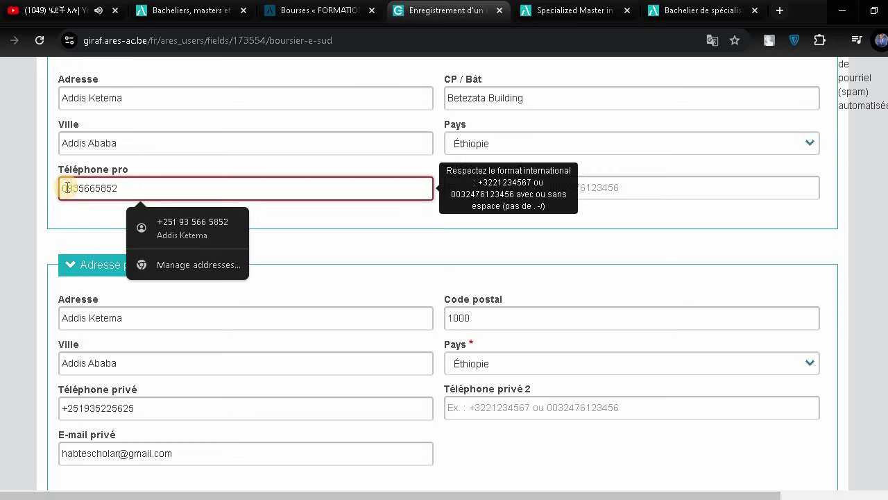
{"action": "key", "text": "BackSpace"}
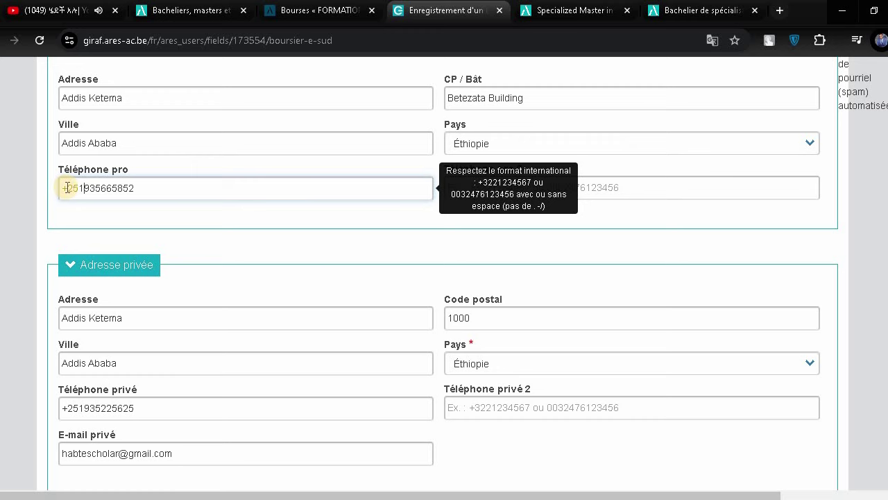
{"action": "left_click", "coordinate": [347, 222]}
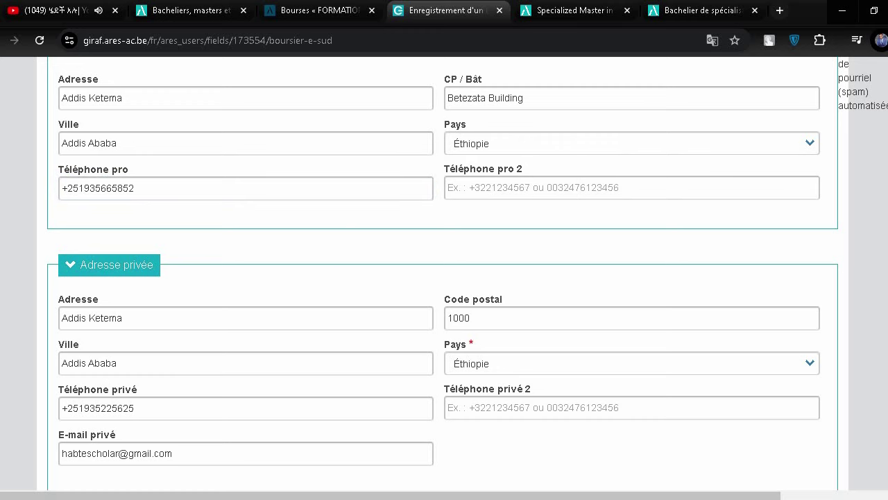
Step: Tick the reCAPTCHA 'not a robot' box and translate the registration page into English
{"action": "scroll", "coordinate": [430, 278], "scroll_direction": "down", "scroll_amount": 3}
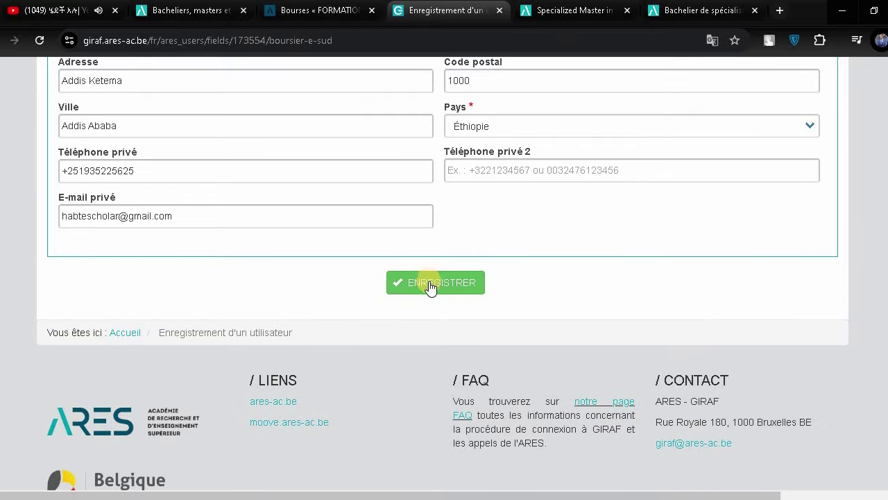
{"action": "left_click", "coordinate": [430, 284]}
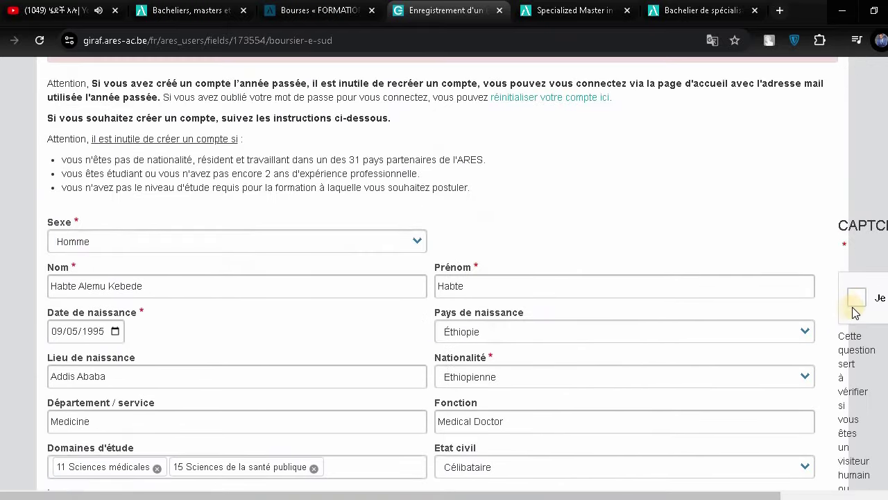
{"action": "left_click", "coordinate": [856, 303]}
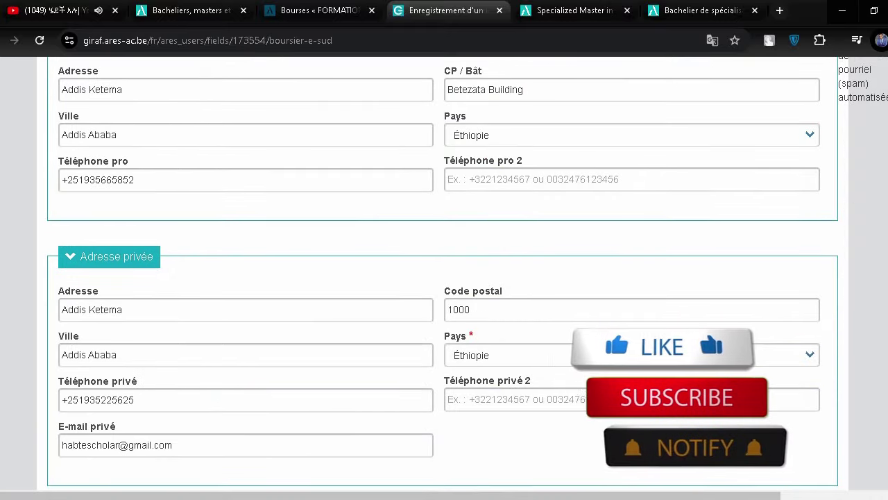
{"action": "left_click", "coordinate": [712, 39]}
{"action": "left_click", "coordinate": [658, 67]}
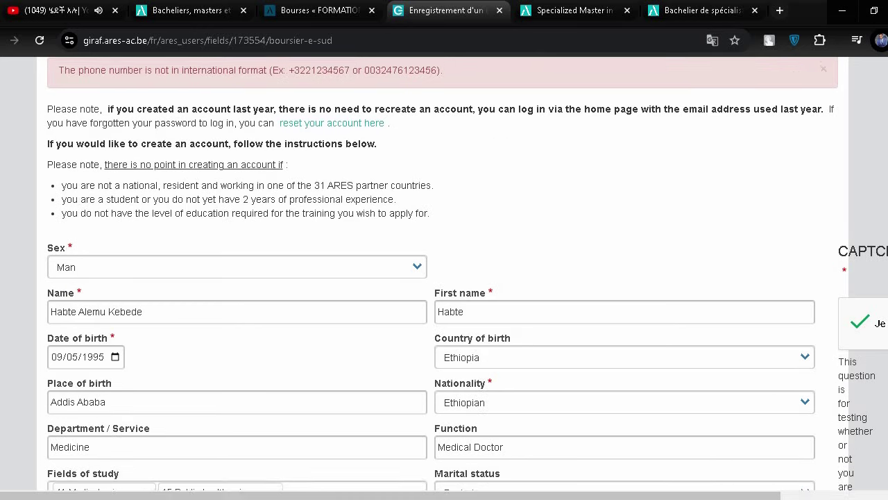
Step: Submit the completed registration form with Save at the bottom of the page
{"action": "scroll", "coordinate": [444, 278], "scroll_direction": "down", "scroll_amount": 2}
{"action": "scroll", "coordinate": [444, 278], "scroll_direction": "down", "scroll_amount": 5}
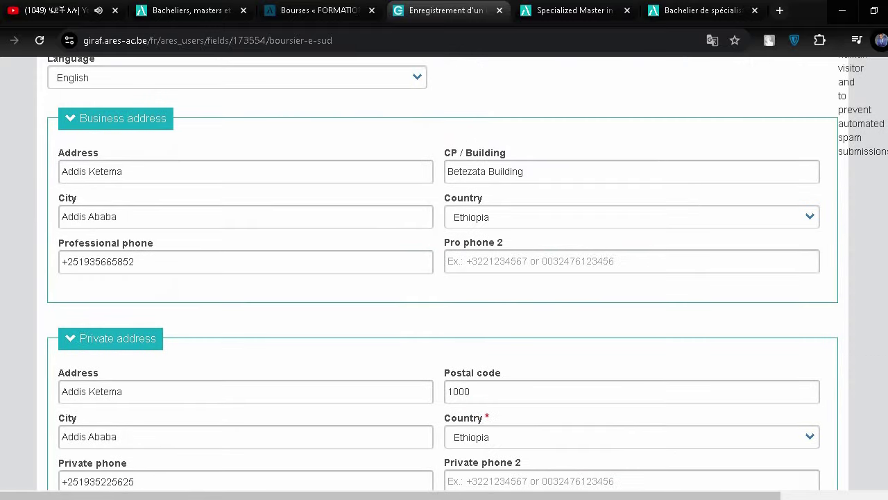
{"action": "scroll", "coordinate": [444, 277], "scroll_direction": "down", "scroll_amount": 6}
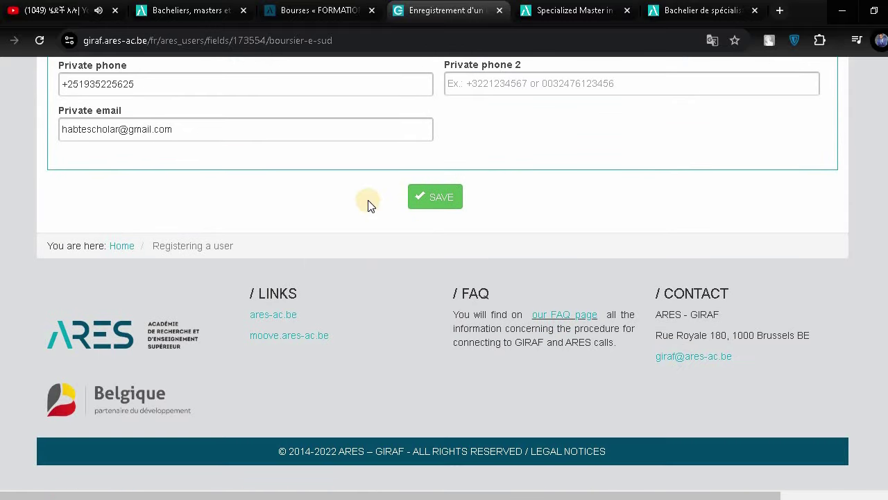
{"action": "left_click", "coordinate": [431, 201]}
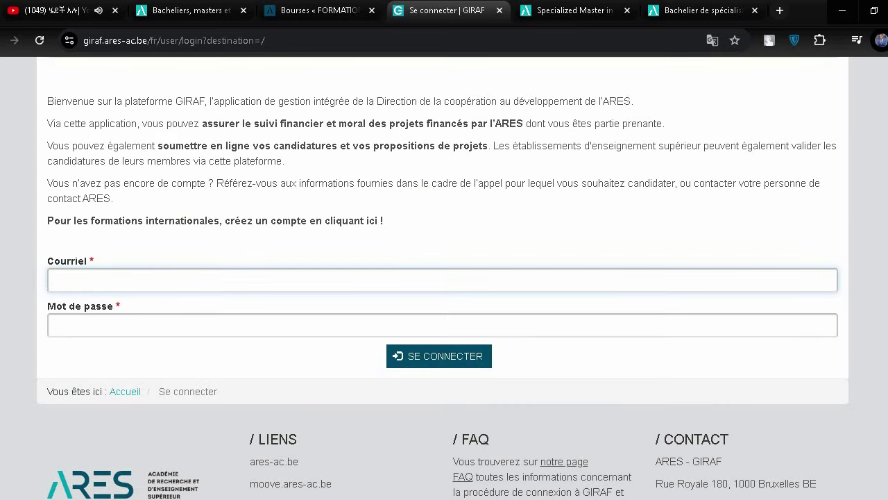
Step: Translate the login page into English and review the message about the account awaiting administrator validation
{"action": "scroll", "coordinate": [443, 277], "scroll_direction": "up", "scroll_amount": 5}
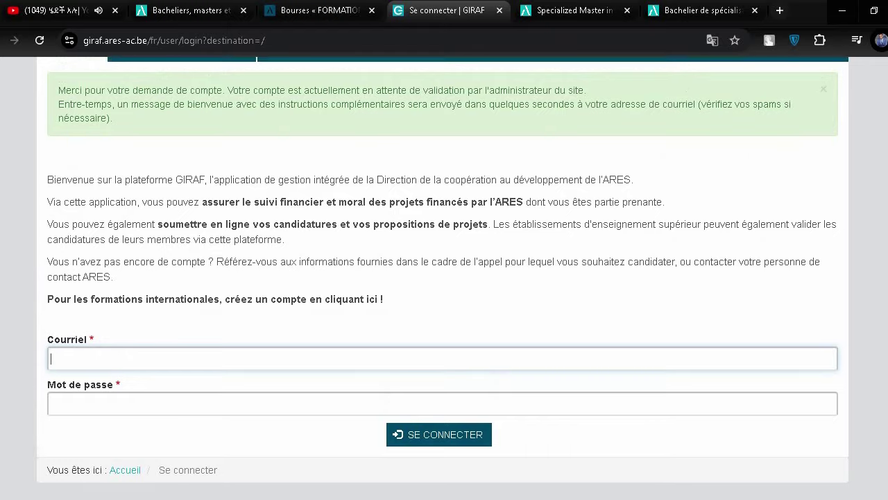
{"action": "scroll", "coordinate": [836, 135], "scroll_direction": "up", "scroll_amount": 1}
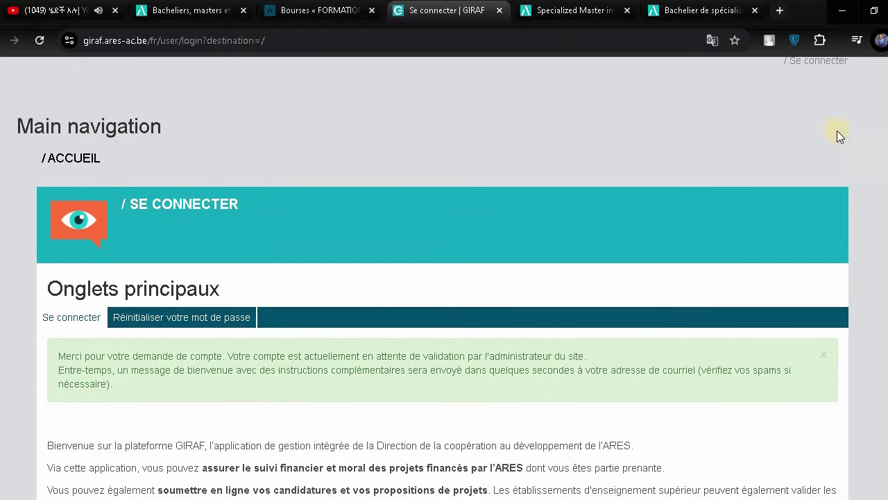
{"action": "left_click", "coordinate": [709, 41]}
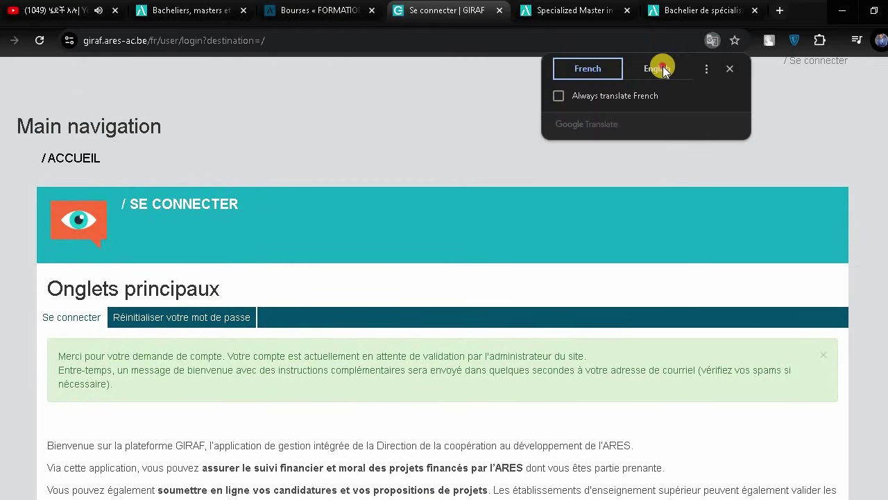
{"action": "left_click", "coordinate": [663, 69]}
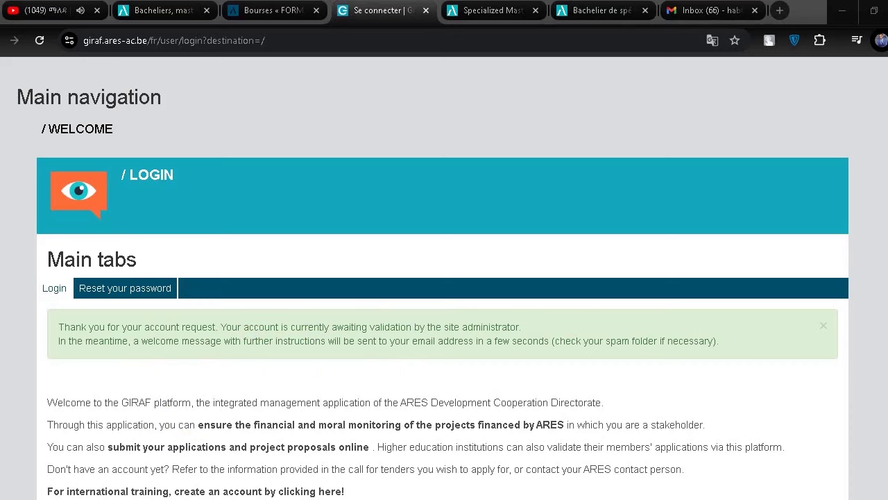
{"action": "scroll", "coordinate": [258, 294], "scroll_direction": "down", "scroll_amount": 2}
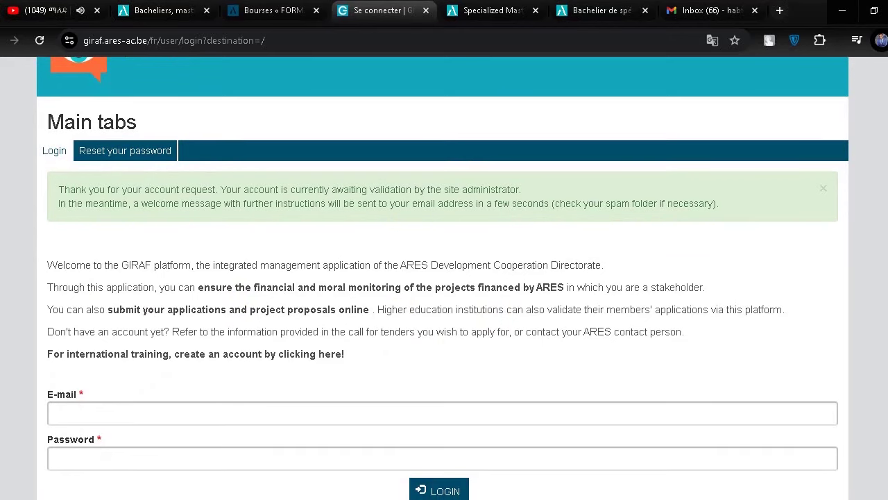
{"action": "scroll", "coordinate": [252, 438], "scroll_direction": "down", "scroll_amount": 1}
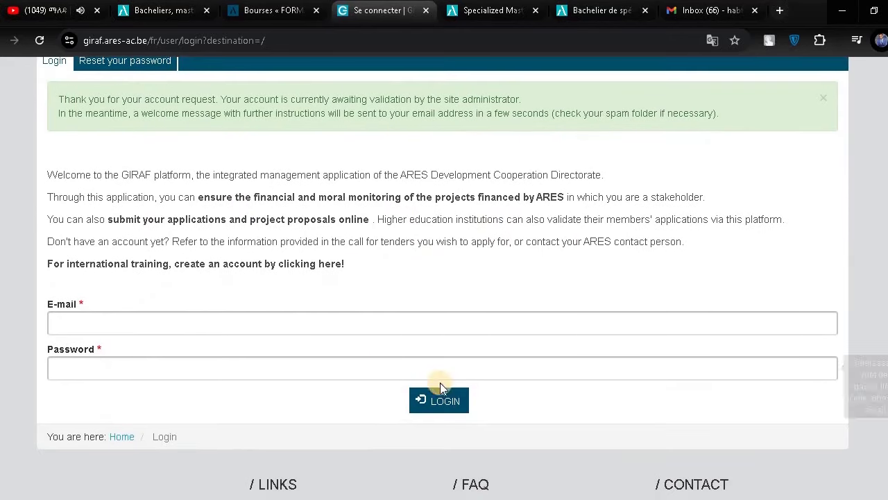
{"action": "scroll", "coordinate": [443, 278], "scroll_direction": "up", "scroll_amount": 1}
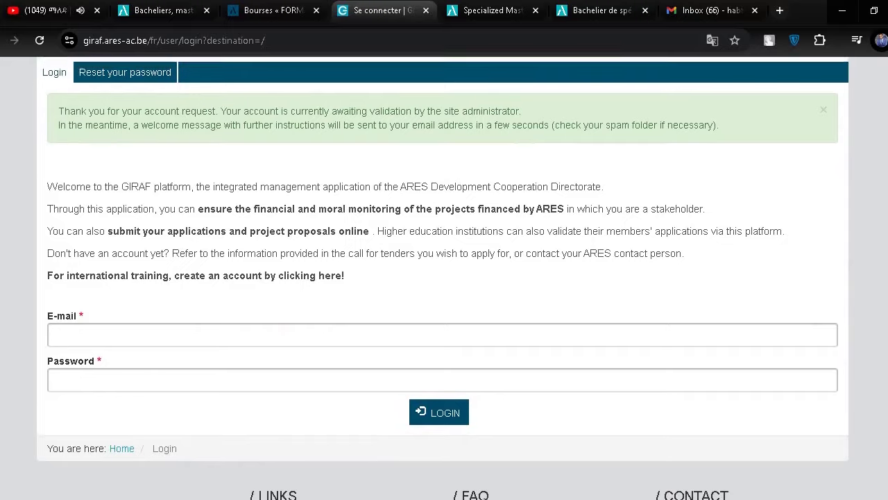
{"action": "scroll", "coordinate": [442, 277], "scroll_direction": "up", "scroll_amount": 2}
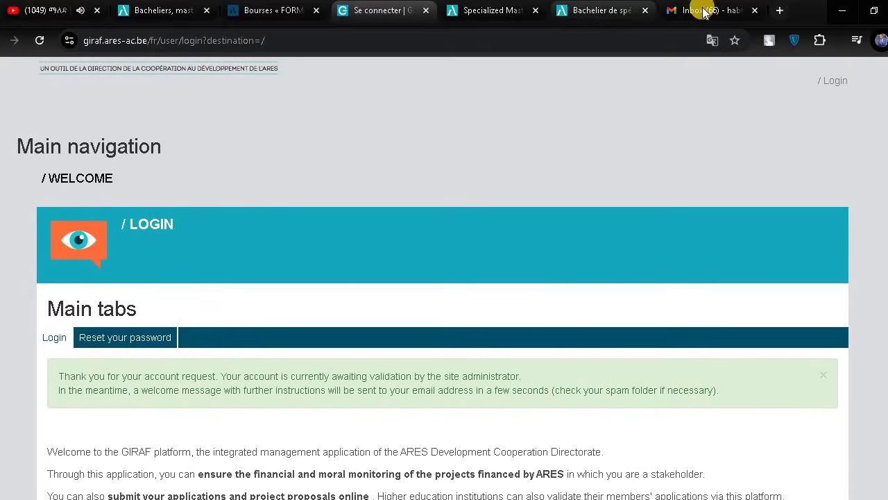
Step: Open and read the GIRAF account-details email about manual validation in the Gmail inbox
{"action": "left_click", "coordinate": [704, 12]}
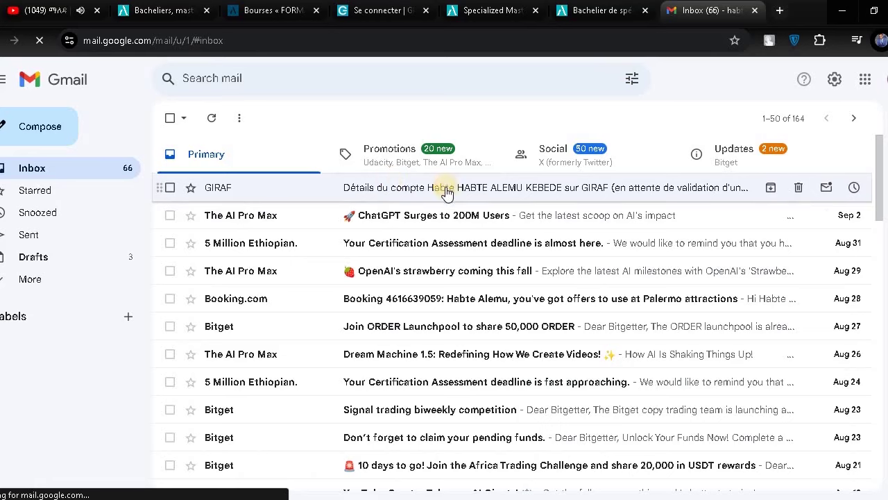
{"action": "left_click", "coordinate": [425, 193]}
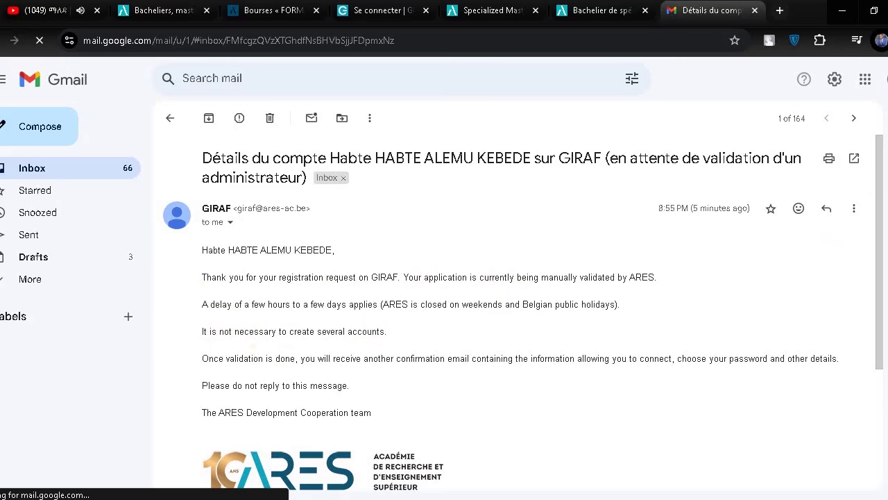
{"action": "scroll", "coordinate": [382, 331], "scroll_direction": "down", "scroll_amount": 1}
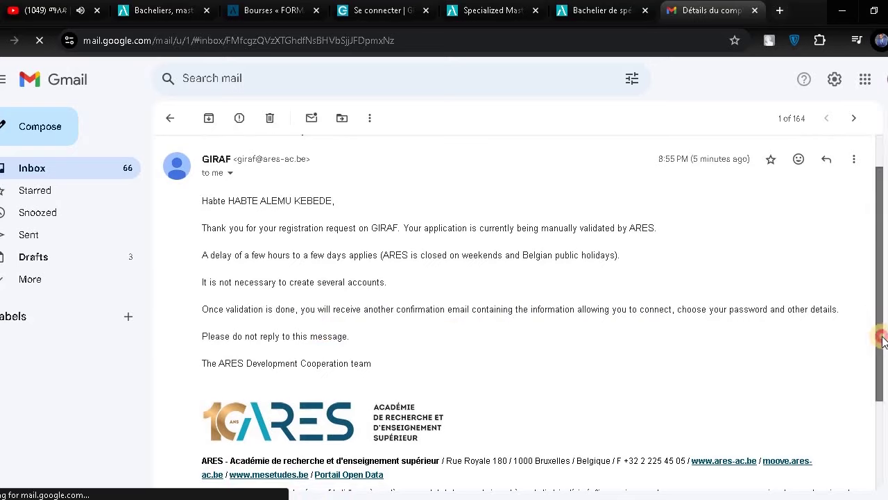
{"action": "scroll", "coordinate": [879, 319], "scroll_direction": "down", "scroll_amount": 1}
{"action": "scroll", "coordinate": [880, 305], "scroll_direction": "up", "scroll_amount": 2}
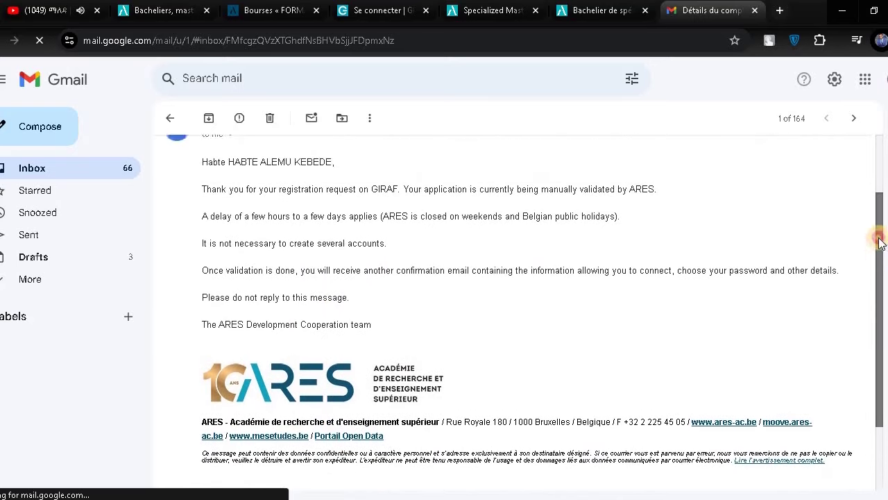
Step: Return to the ARES 'Bachelors, masters and continuing education' page
{"action": "left_click", "coordinate": [148, 13]}
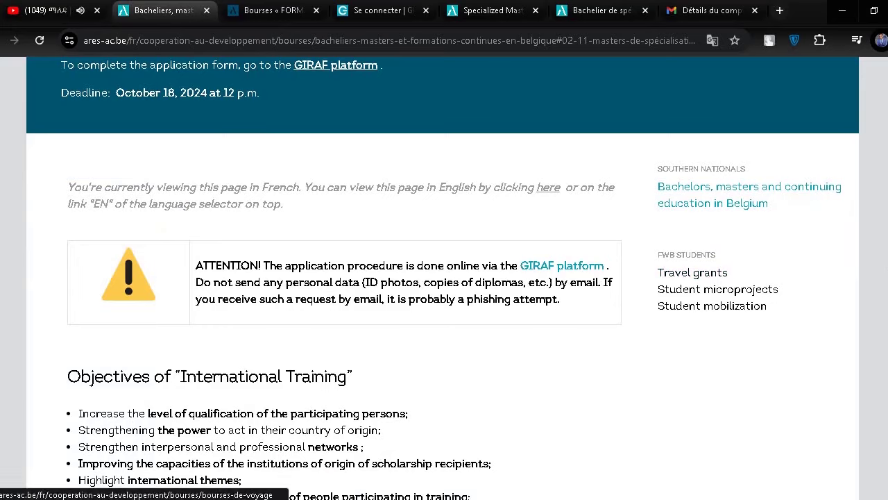
{"action": "scroll", "coordinate": [444, 278], "scroll_direction": "up", "scroll_amount": 10}
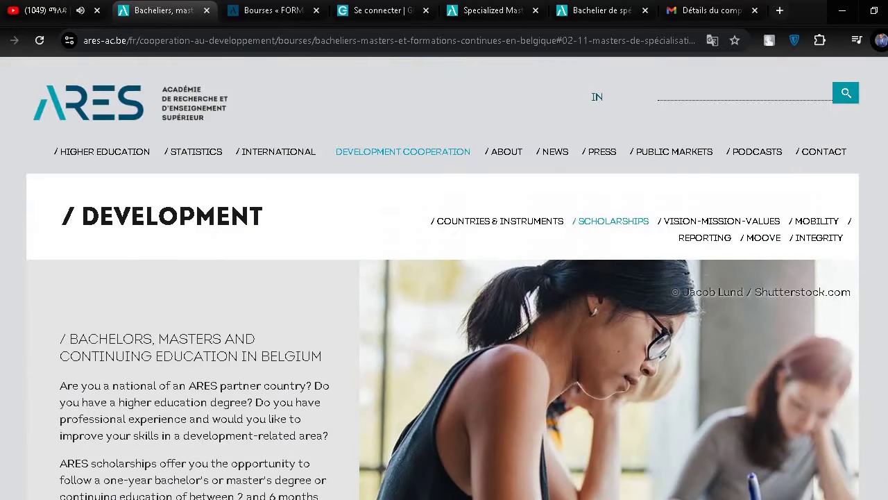
{"action": "scroll", "coordinate": [102, 300], "scroll_direction": "down", "scroll_amount": 1}
{"action": "scroll", "coordinate": [102, 299], "scroll_direction": "up", "scroll_amount": 1}
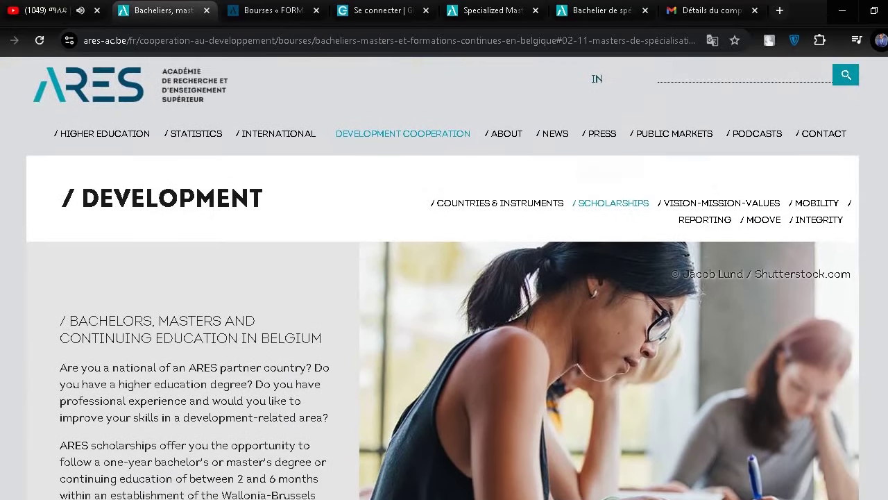